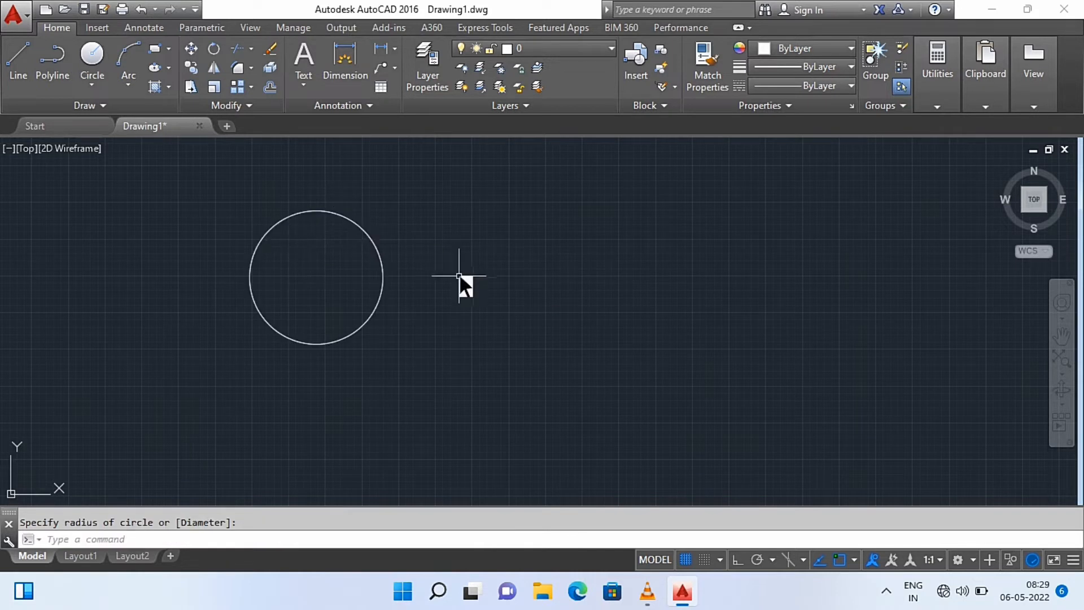
Draw a second circle of similar size beside the existing circle, toward the centre of the drawing area
left_click(548, 287)
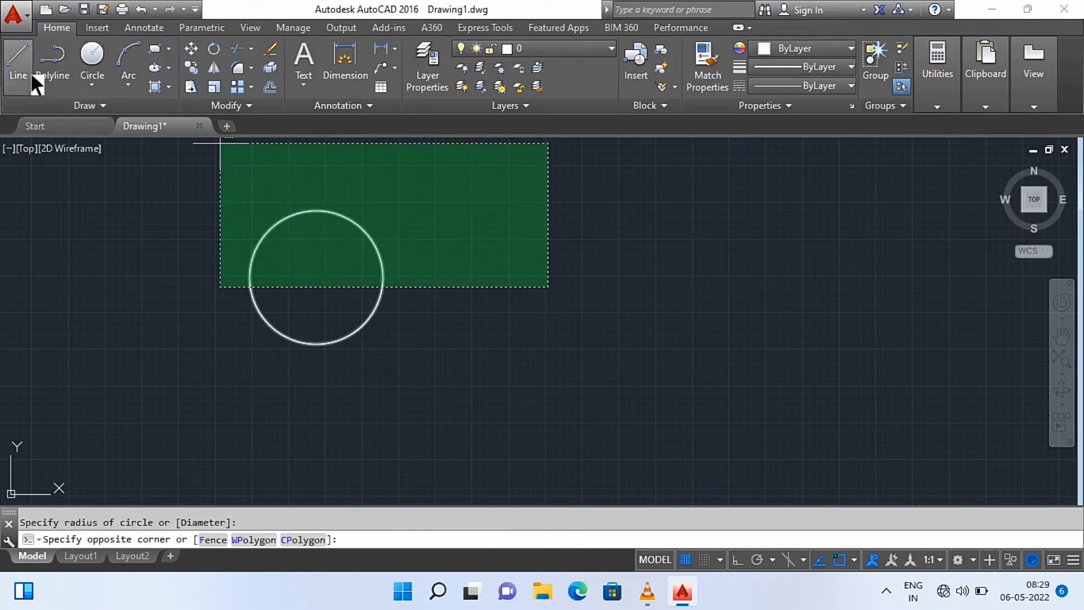
left_click(92, 54)
left_click(537, 302)
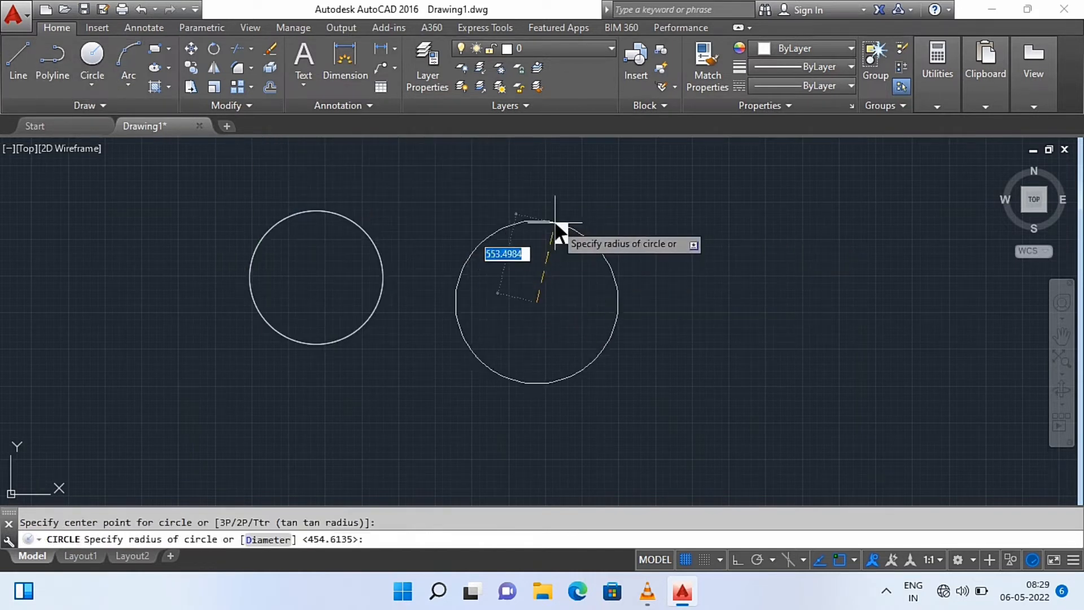
left_click(487, 252)
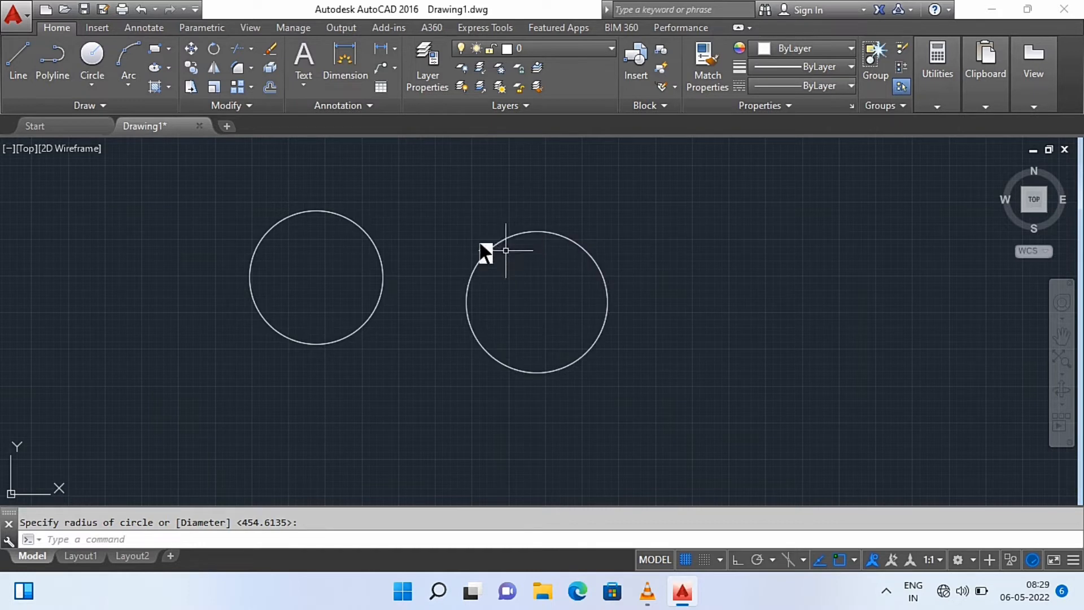
Draw three connected lines from the first circle's near edge to the second circle's centre, straight up above it, and diagonally down away from both circles
left_click(32, 71)
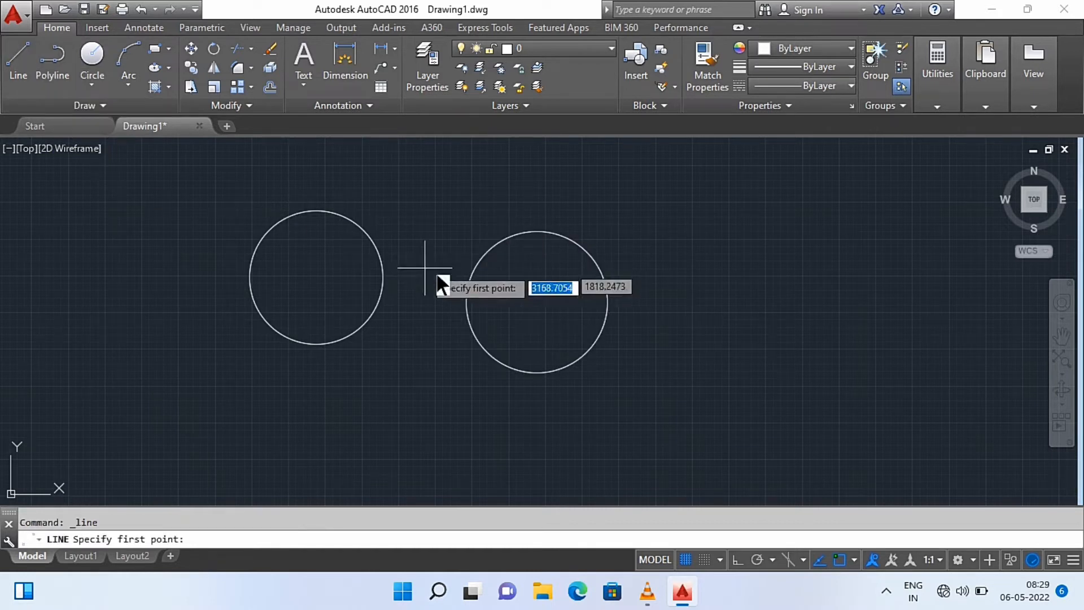
left_click(379, 264)
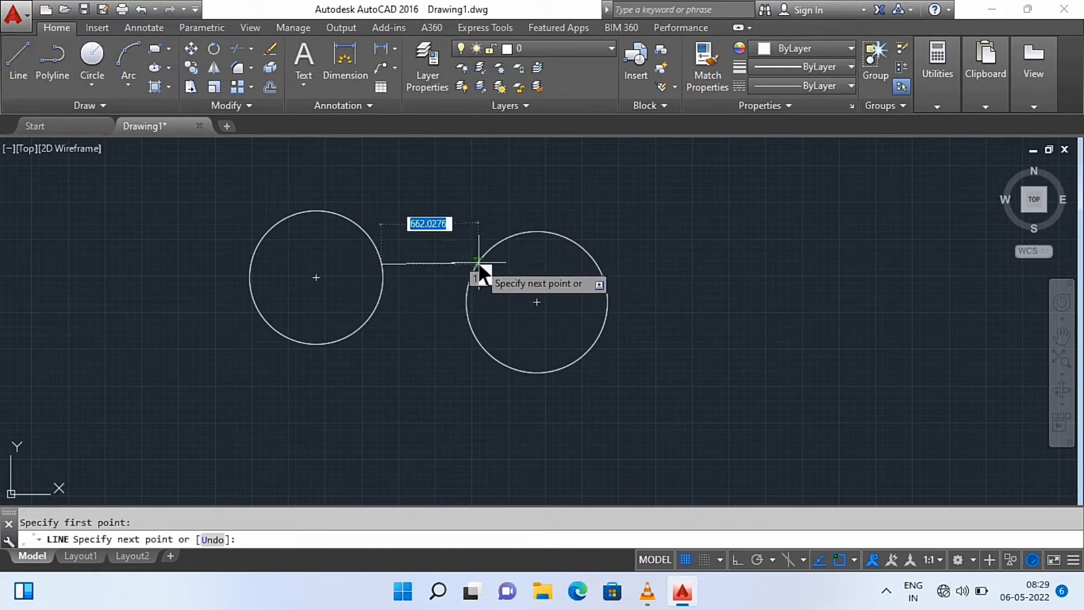
left_click(538, 300)
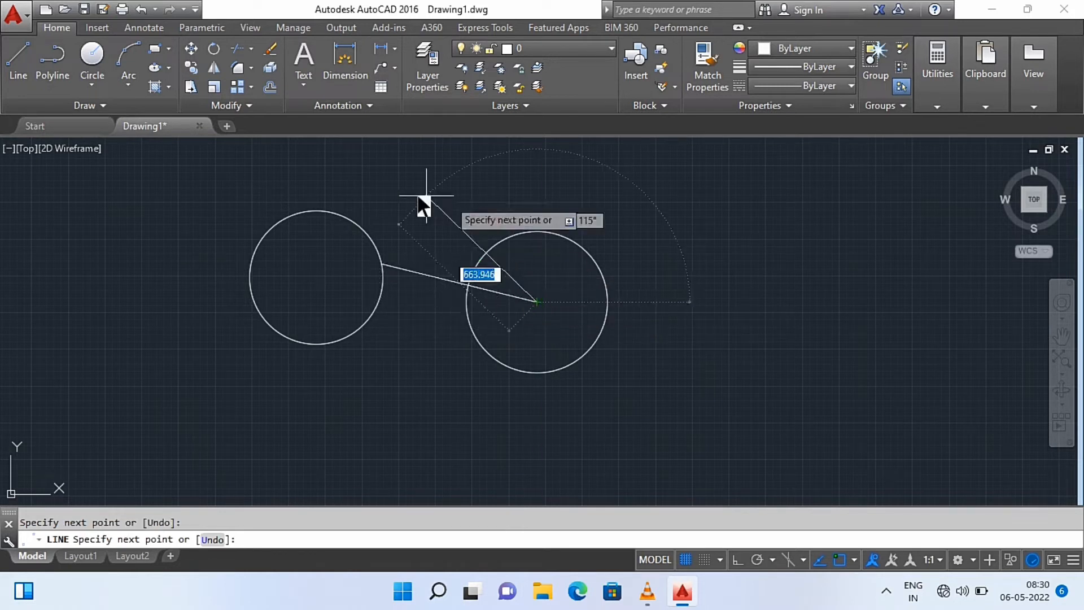
left_click(538, 174)
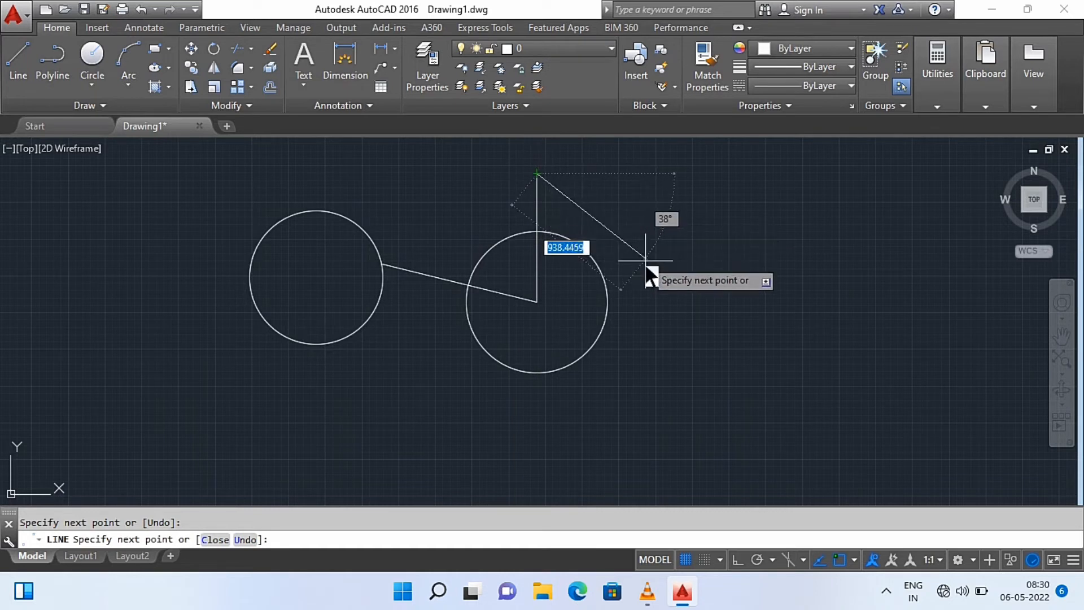
left_click(679, 256)
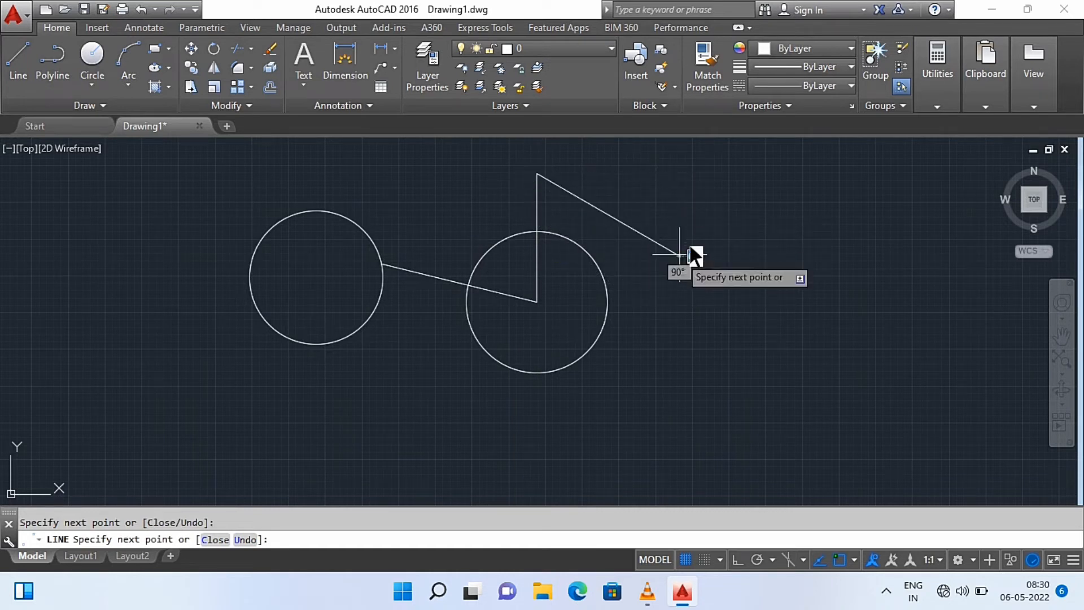
key("Escape")
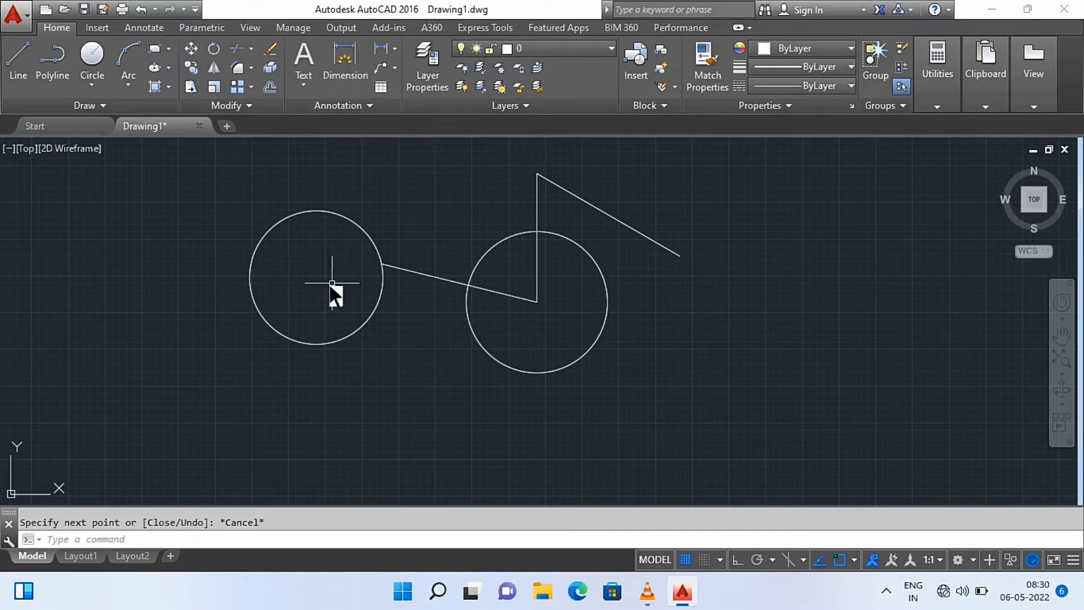
Turn on ortho mode and draw a horizontal line about 1757 units long outward from the second circle's outer edge
left_click(396, 50)
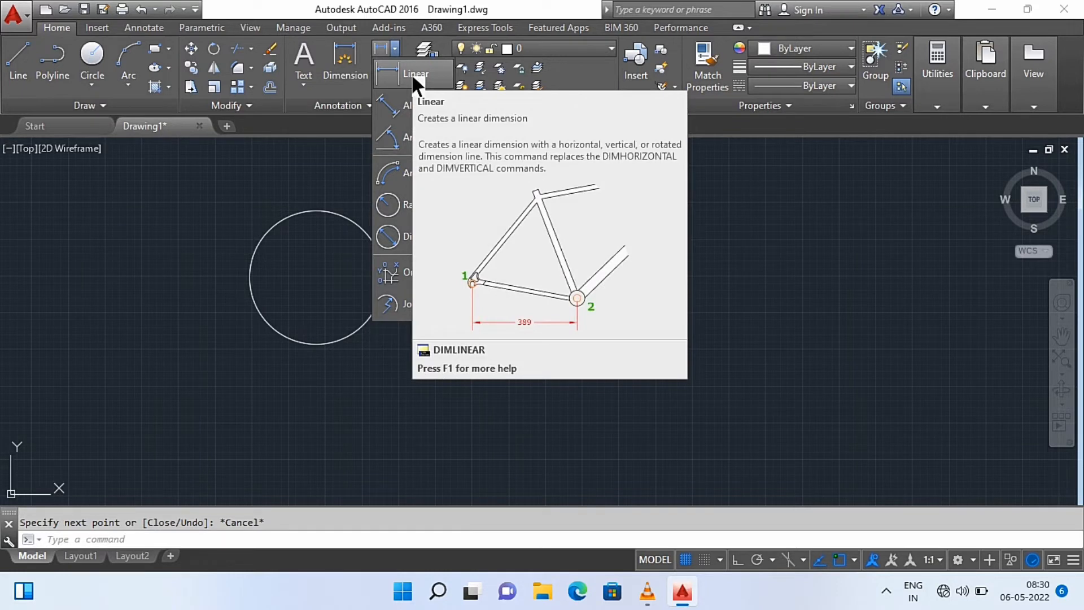
left_click(20, 59)
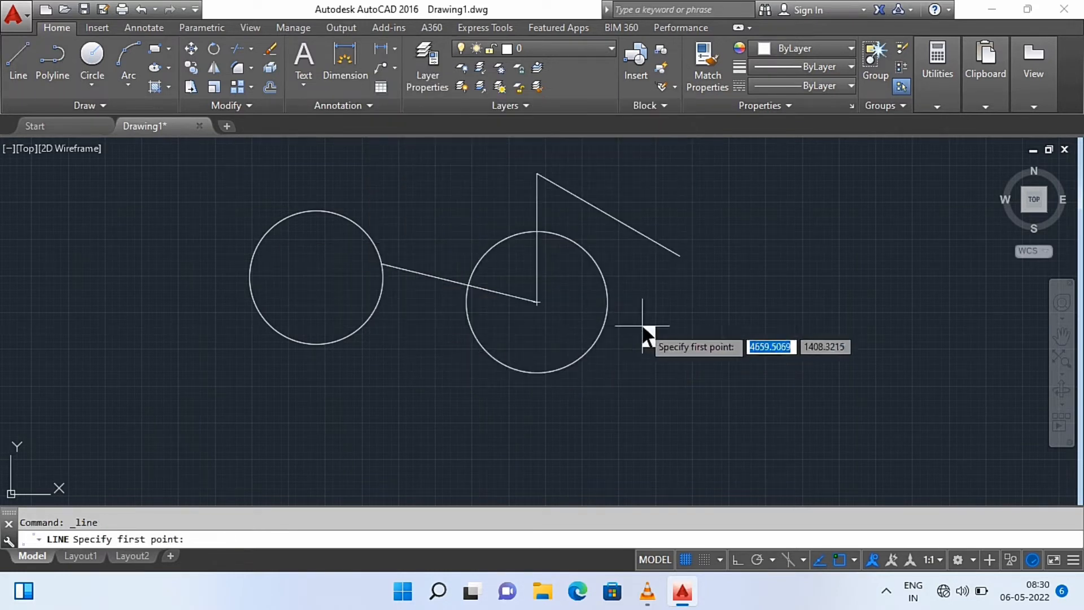
left_click(608, 319)
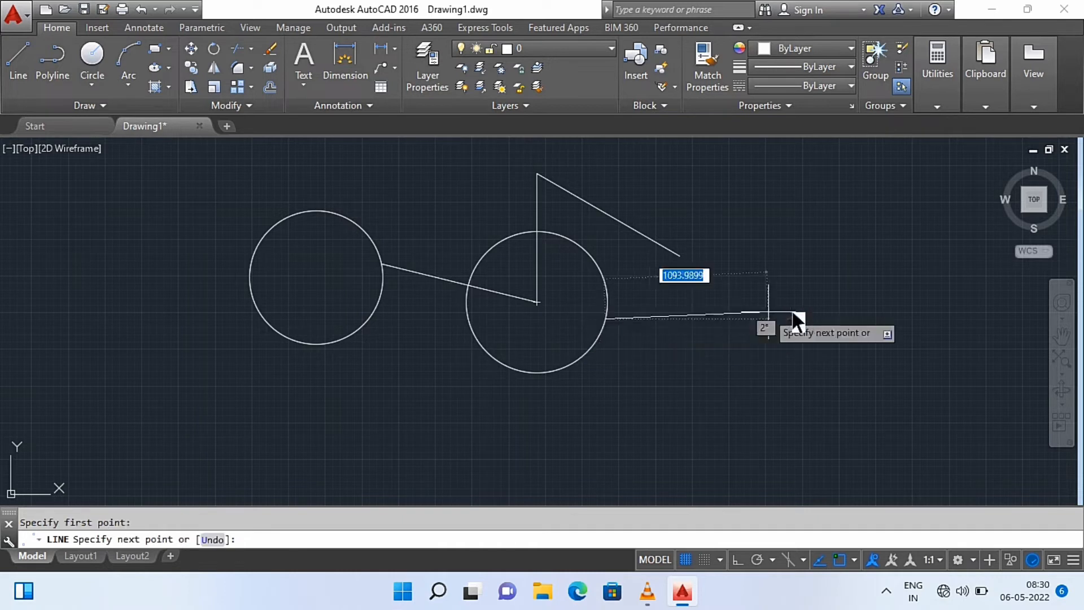
key("F8")
left_click(864, 320)
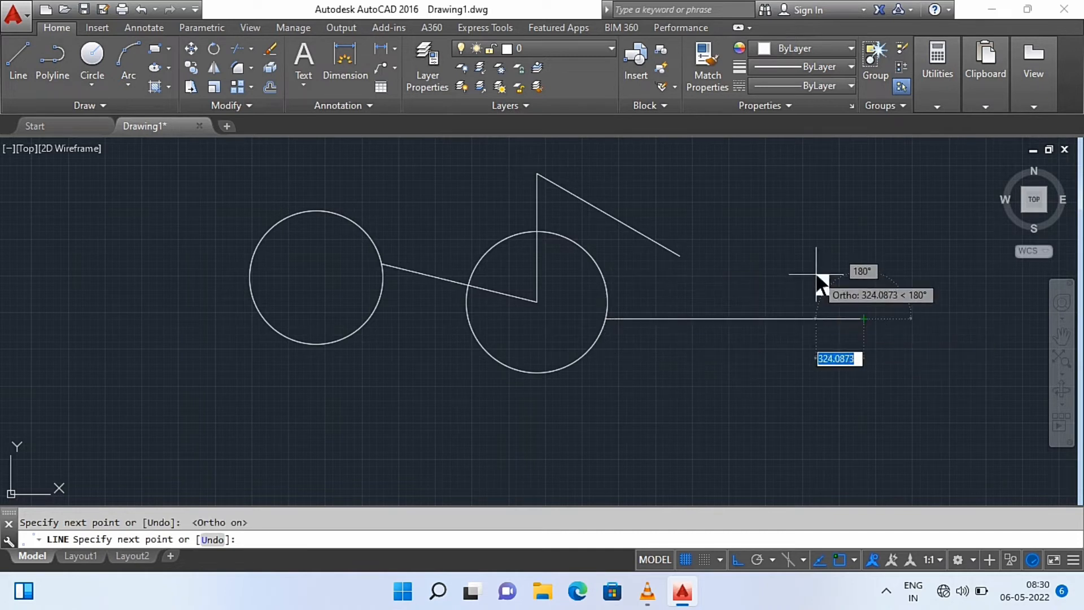
key("Escape")
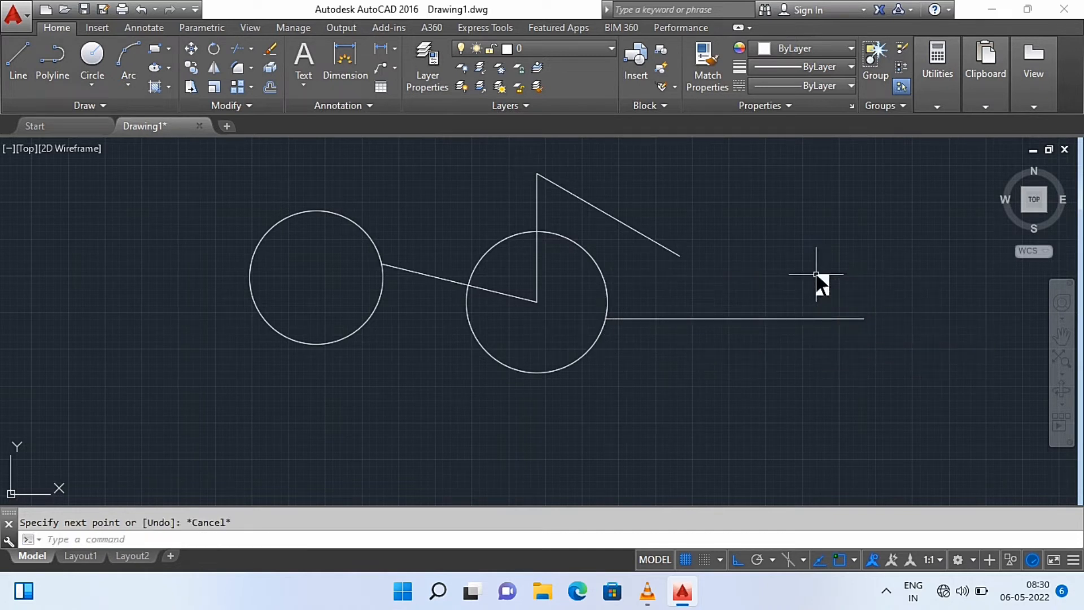
left_click(342, 72)
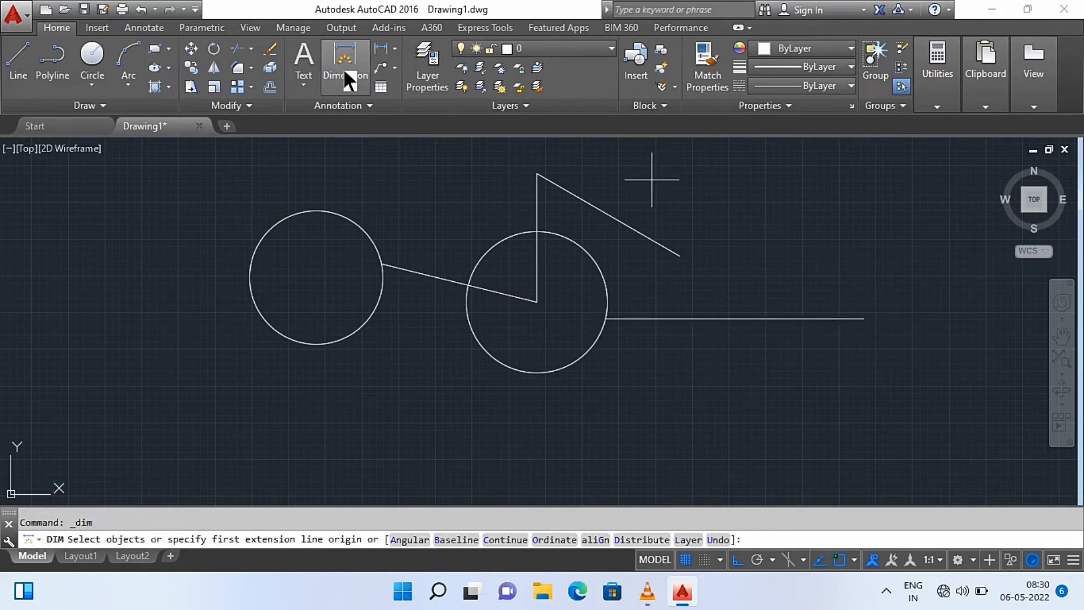
left_click(330, 212)
scroll(448, 213, "down", 3)
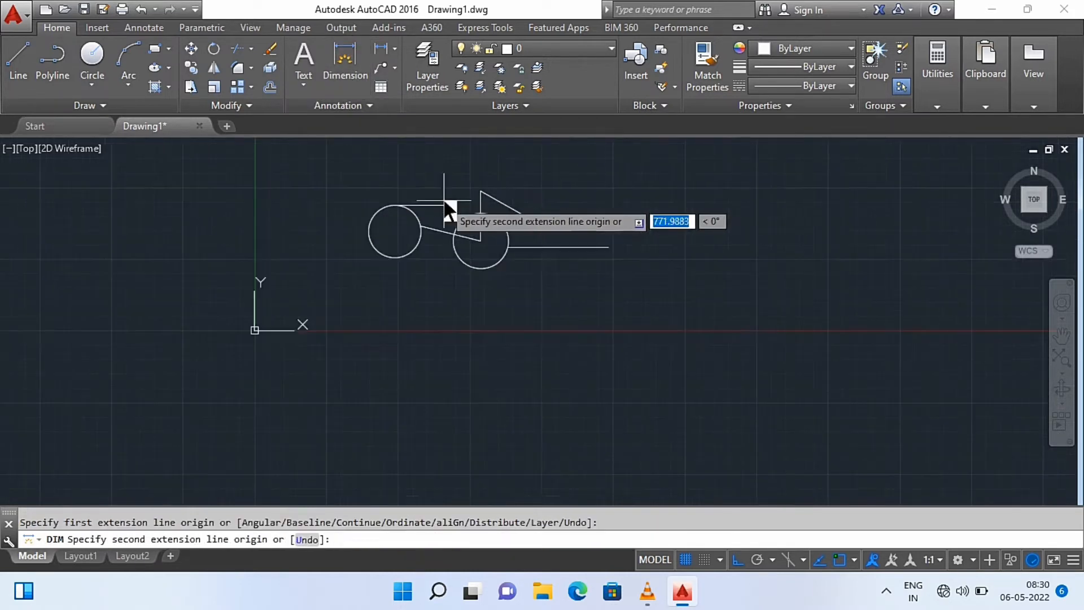
scroll(446, 209, "up", 8)
scroll(359, 226, "down", 4)
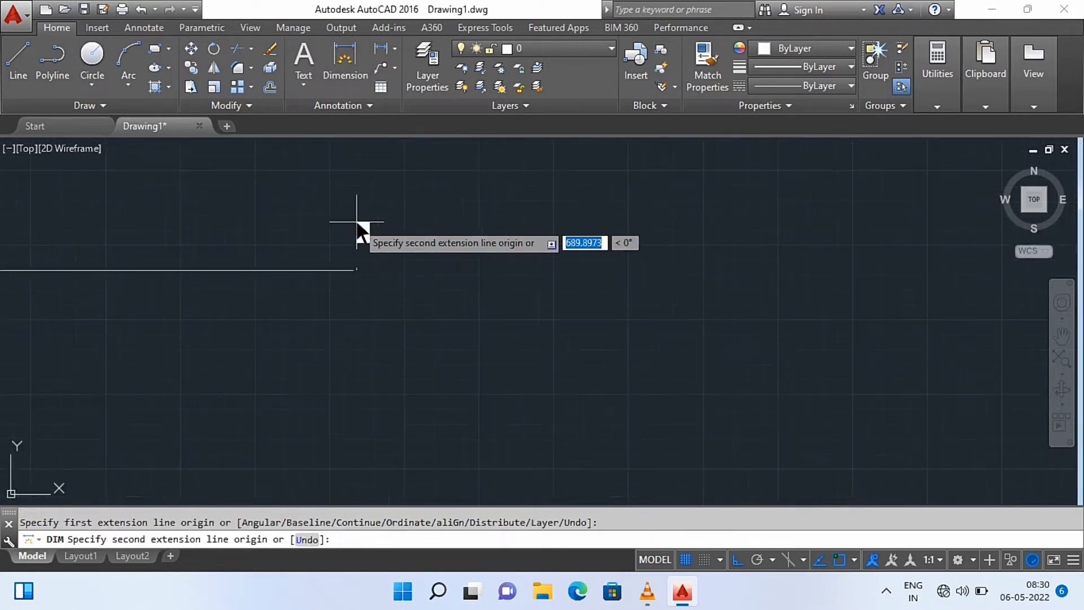
left_click(358, 224)
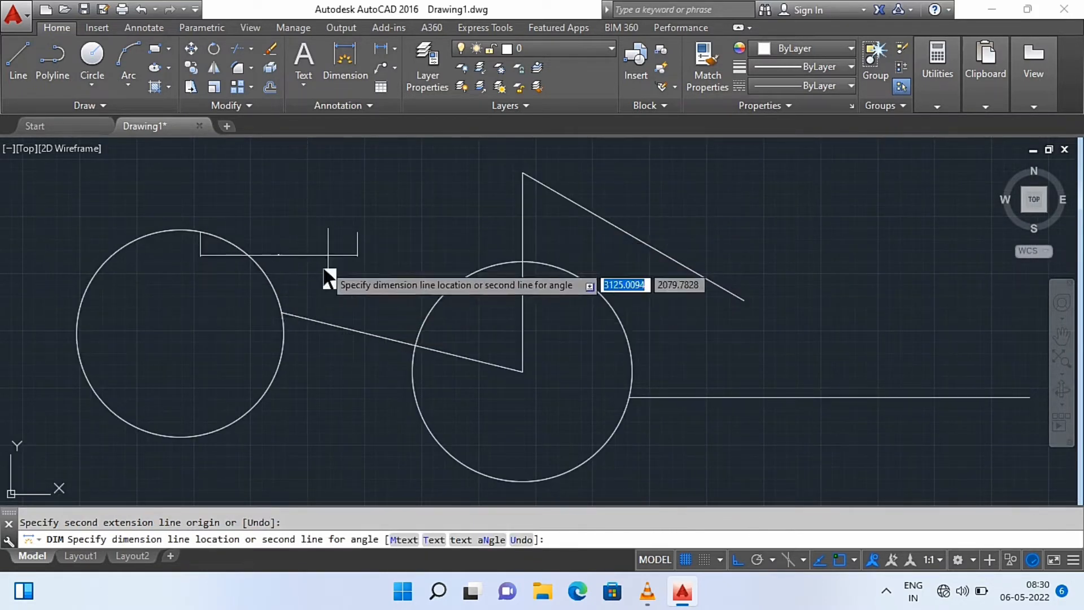
scroll(308, 218, "up", 2)
scroll(309, 223, "up", 3)
scroll(310, 225, "down", 2)
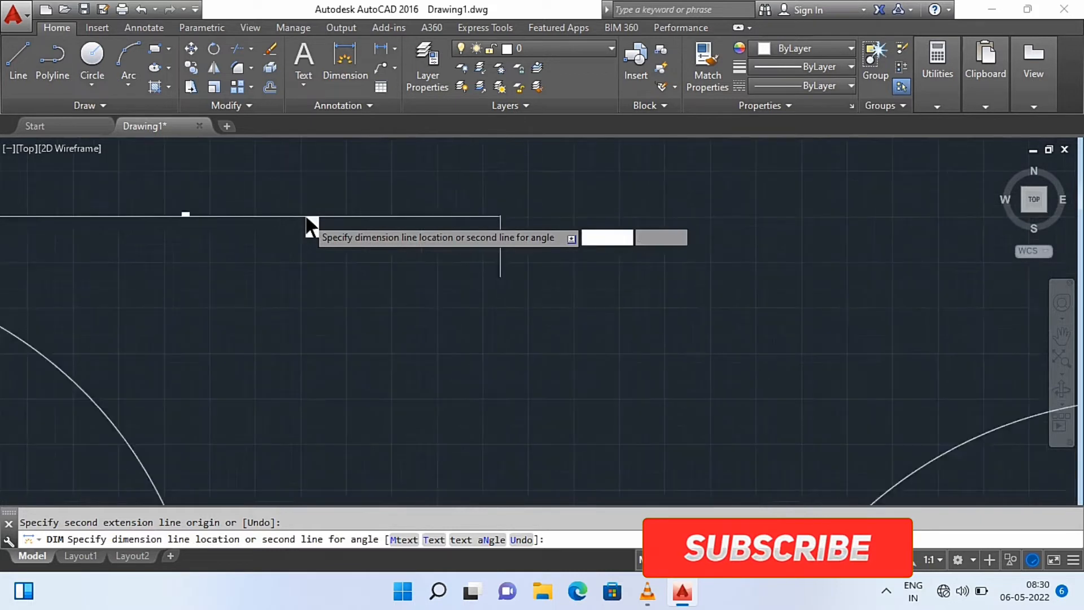
scroll(226, 222, "up", 3)
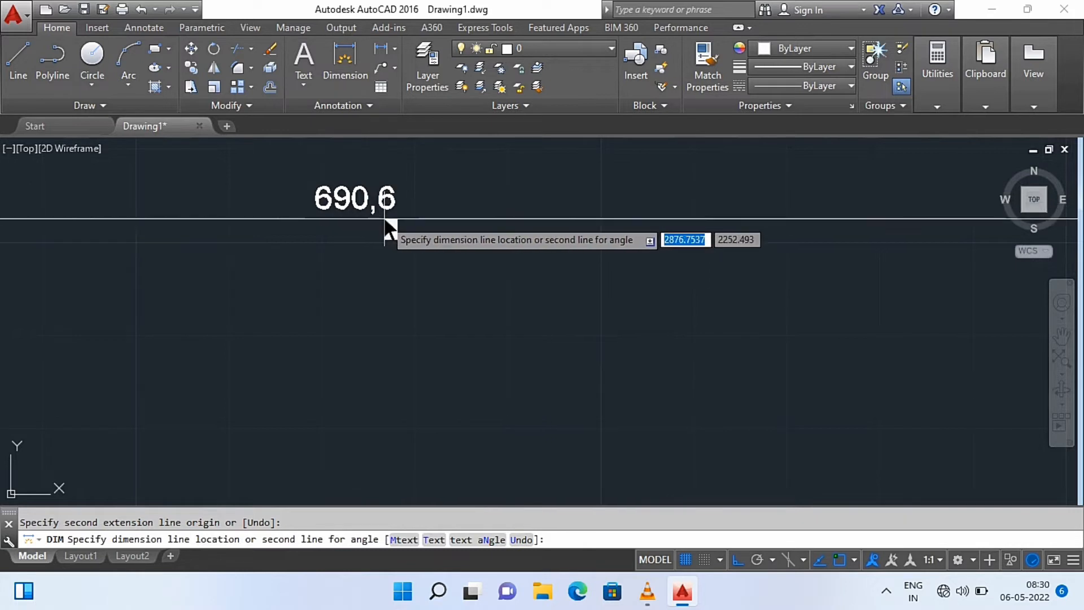
scroll(386, 224, "up", 1)
scroll(386, 223, "down", 3)
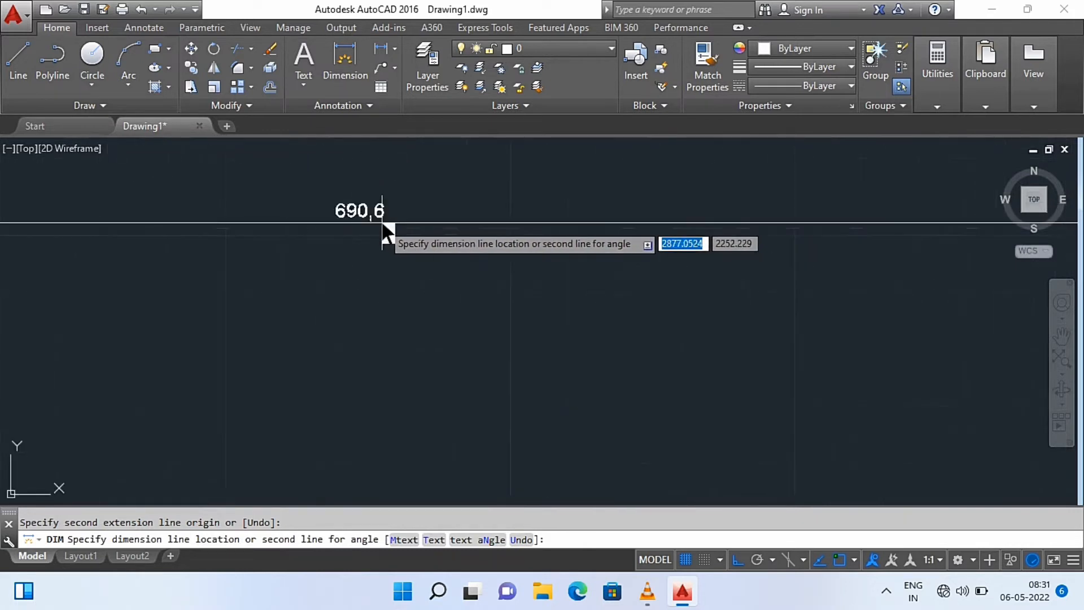
scroll(384, 227, "up", 3)
key("Escape")
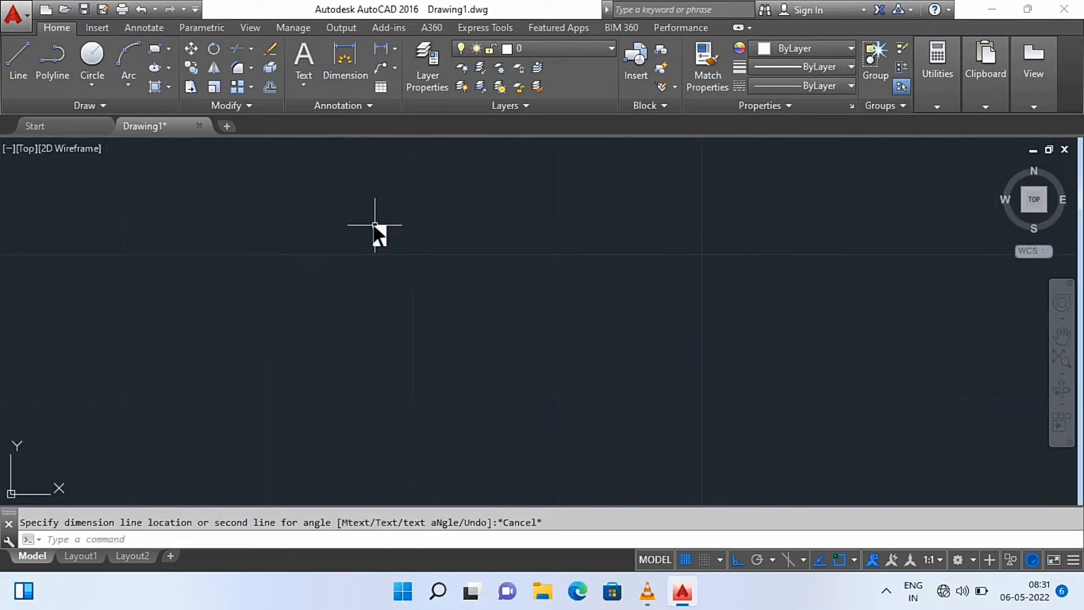
Add a linear dimension to the horizontal line between its two endpoints and place it just below the line
scroll(389, 269, "down", 5)
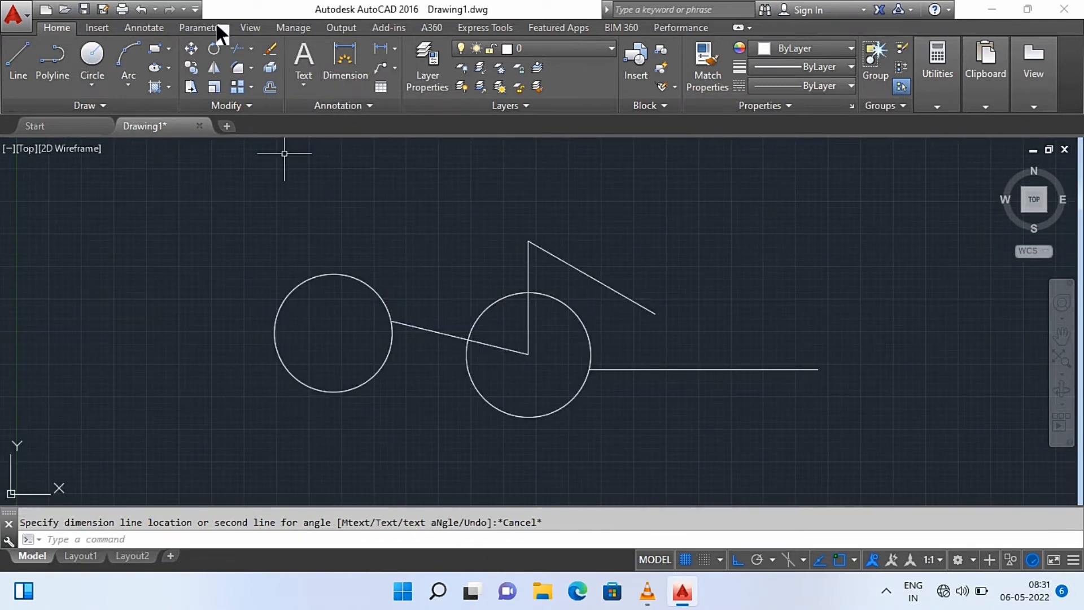
left_click(387, 53)
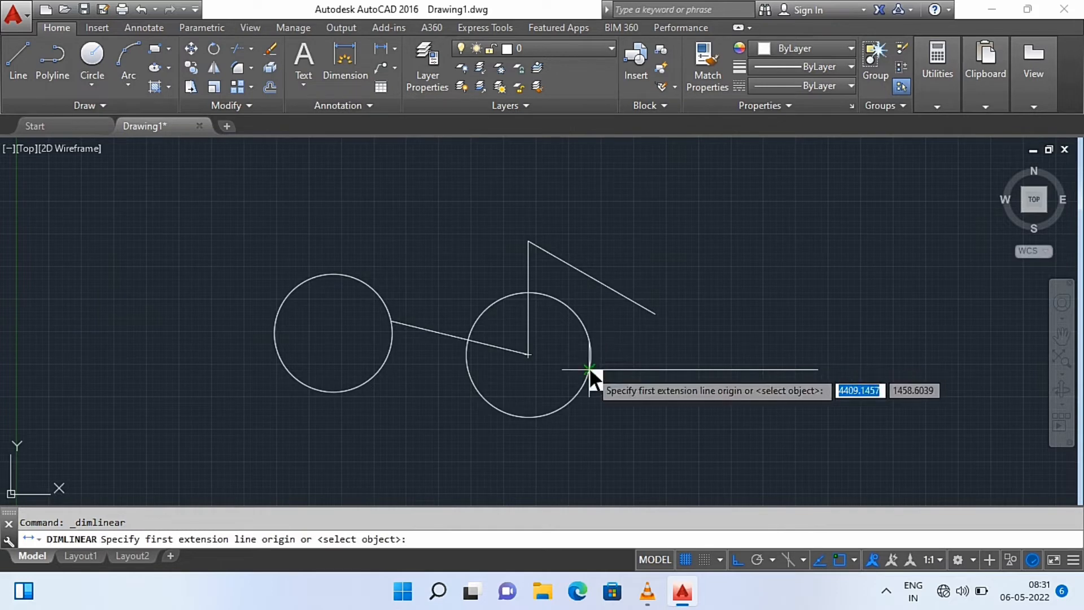
left_click(590, 370)
left_click(803, 370)
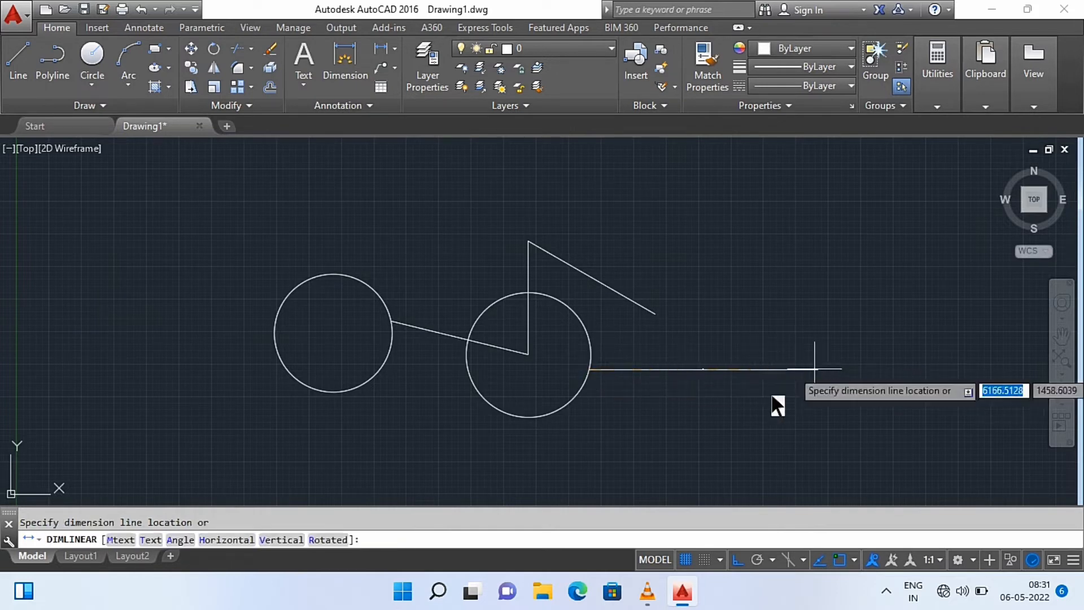
scroll(725, 437, "up", 2)
scroll(725, 438, "up", 5)
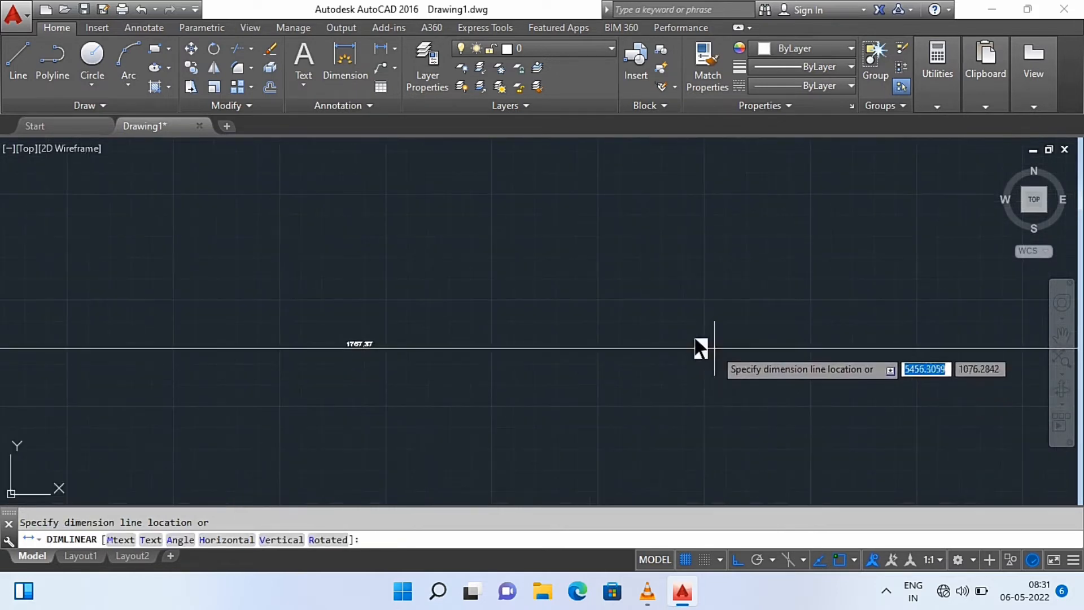
scroll(671, 301, "down", 6)
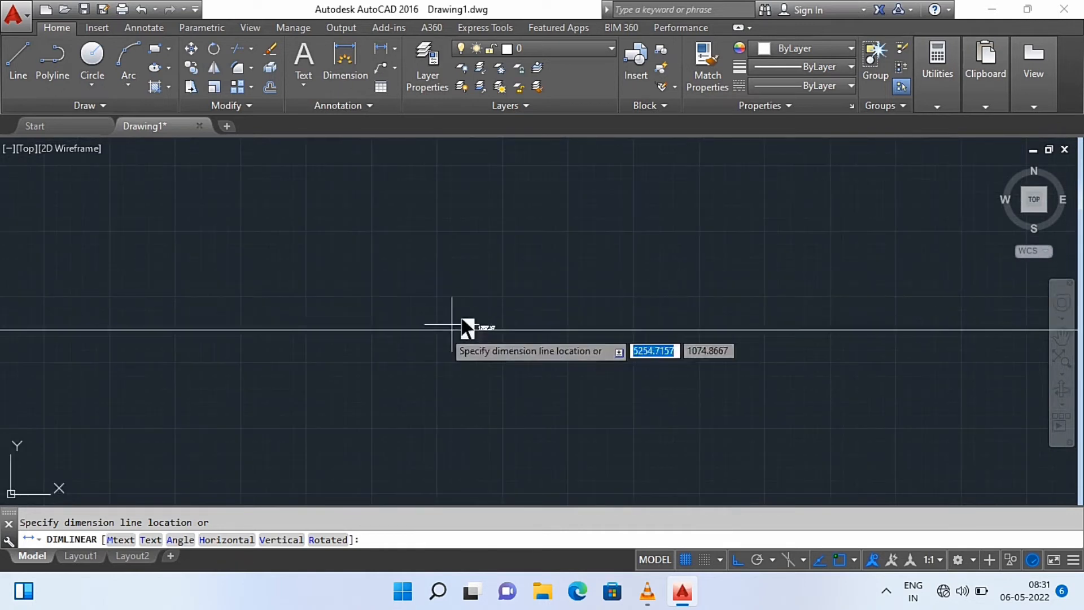
scroll(510, 310, "up", 10)
scroll(510, 310, "down", 8)
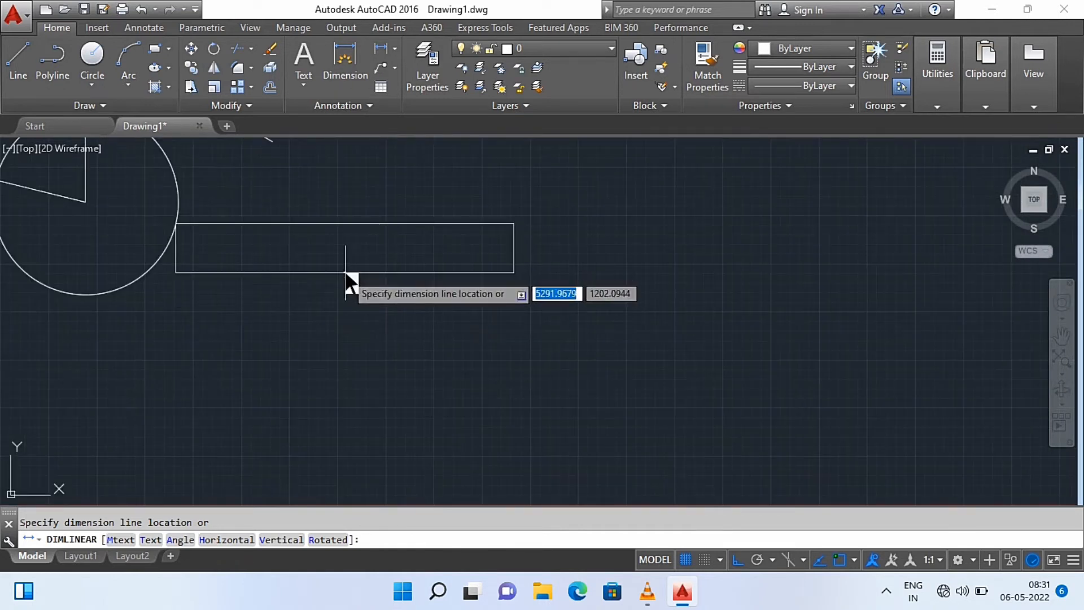
left_click(351, 284)
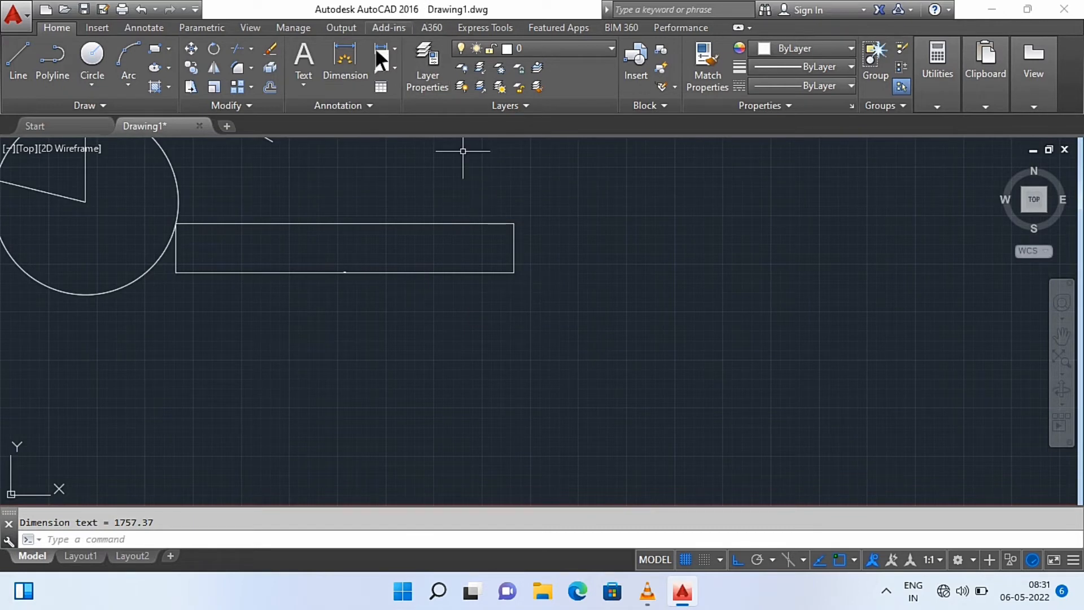
Examine the dimension text of the horizontal line at close range and against the whole drawing
scroll(339, 294, "down", 6)
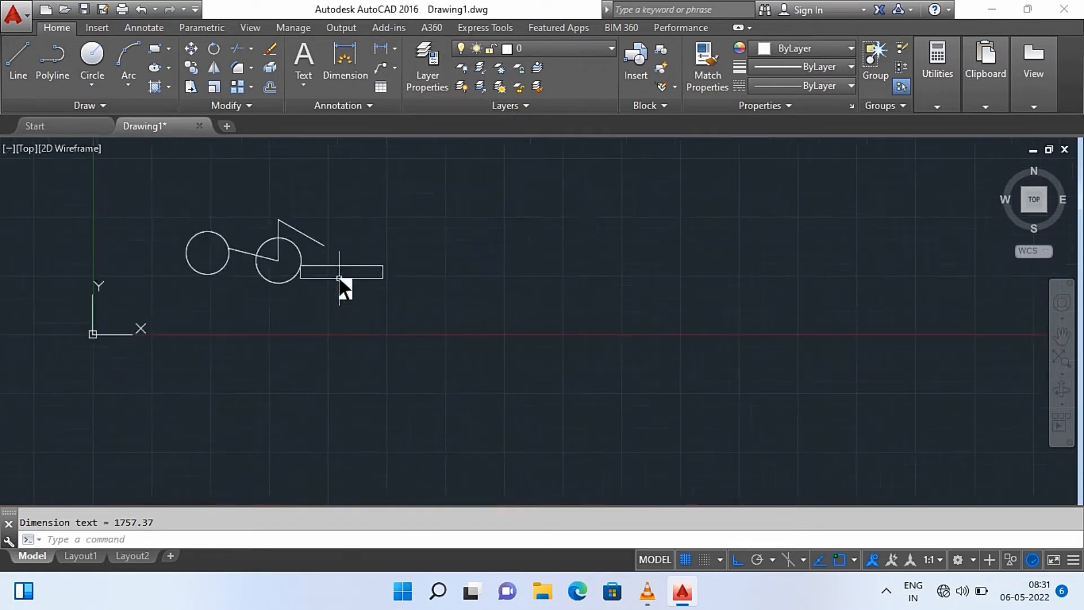
scroll(338, 307, "up", 6)
scroll(375, 199, "up", 2)
scroll(375, 192, "down", 4)
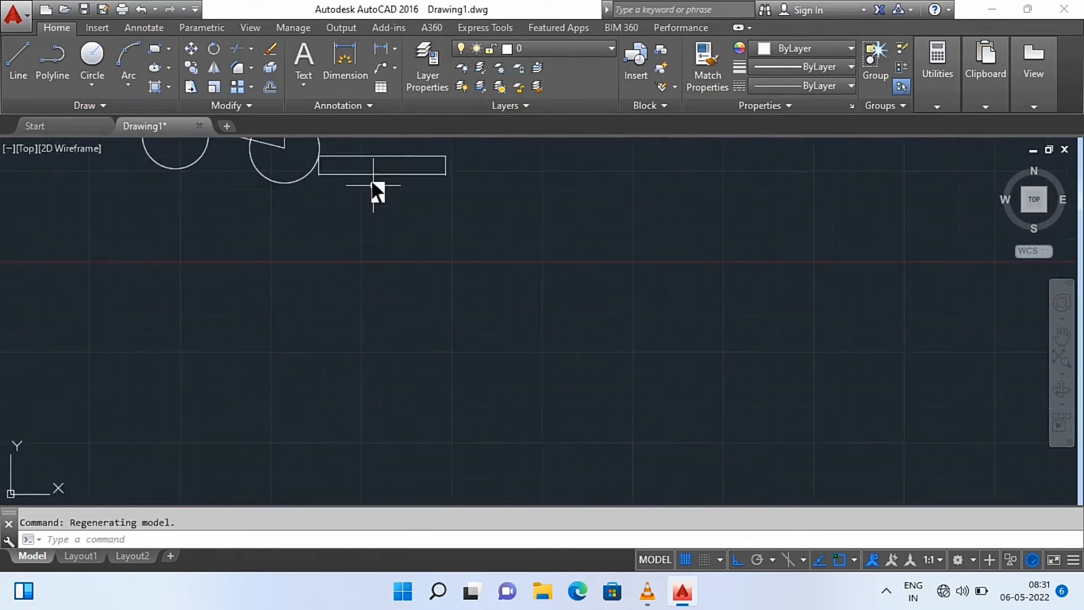
scroll(375, 181, "up", 8)
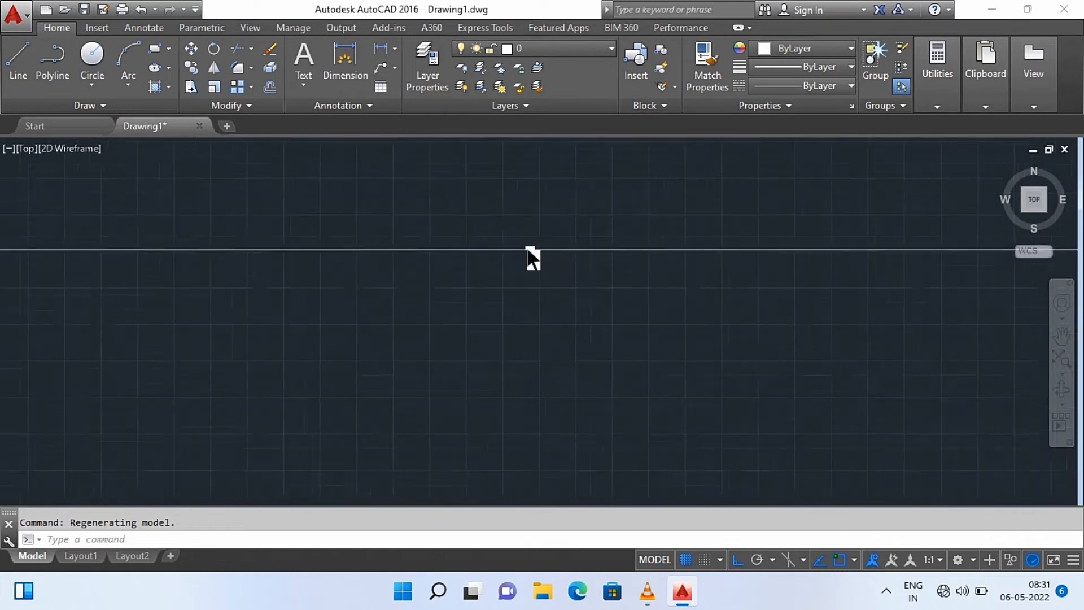
scroll(528, 249, "down", 6)
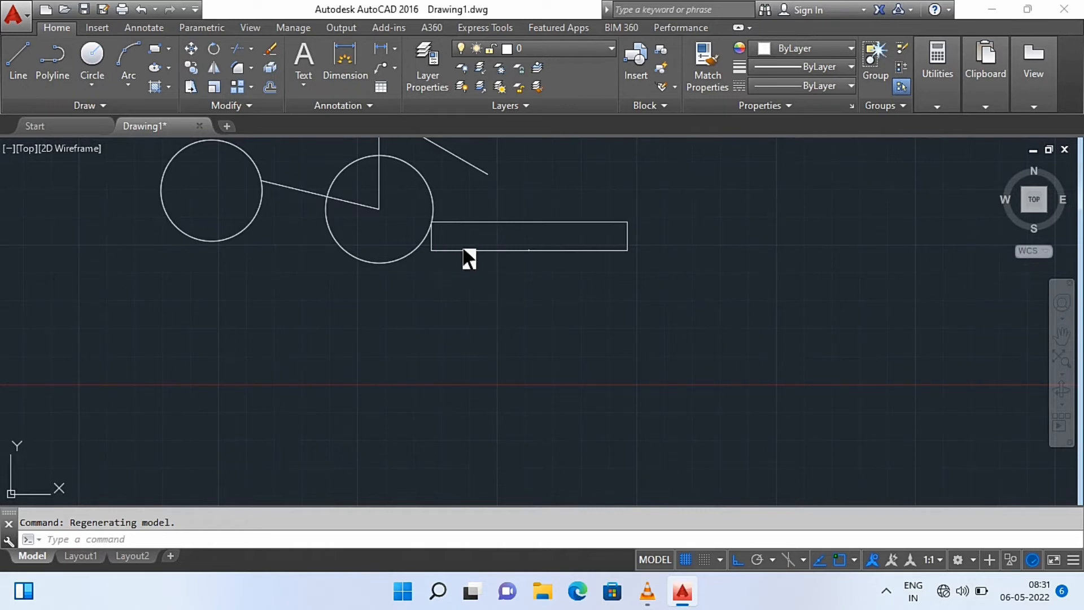
type("ds")
key("Return")
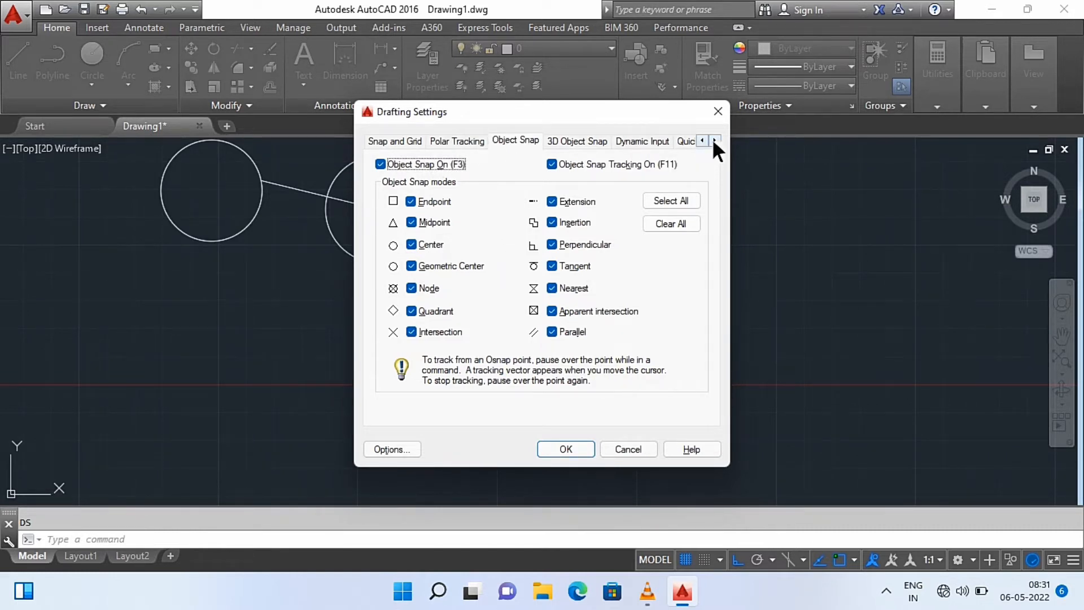
key("Return")
type("d")
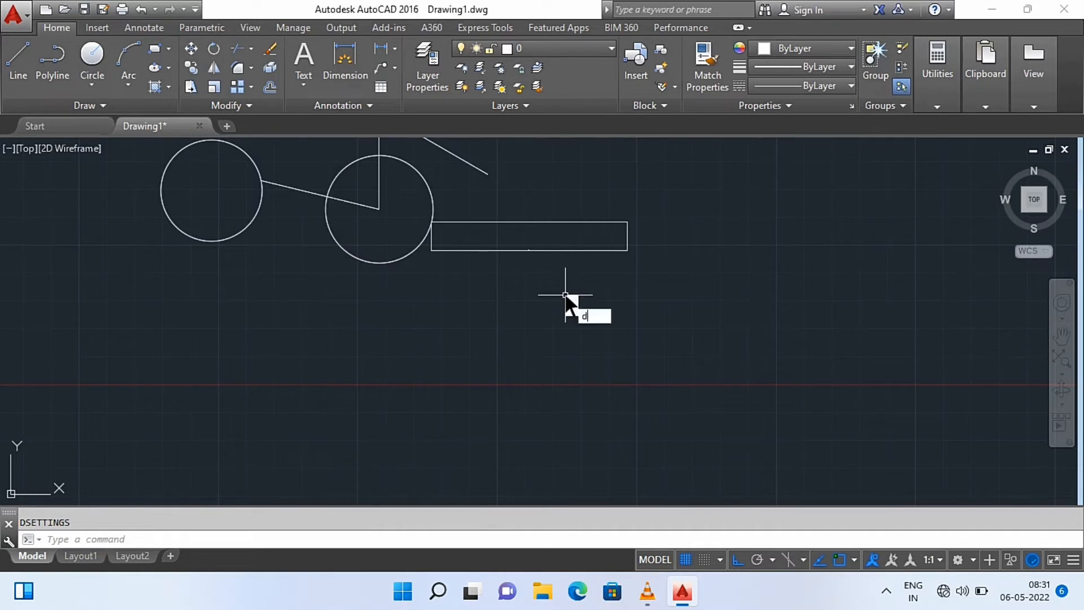
type("s")
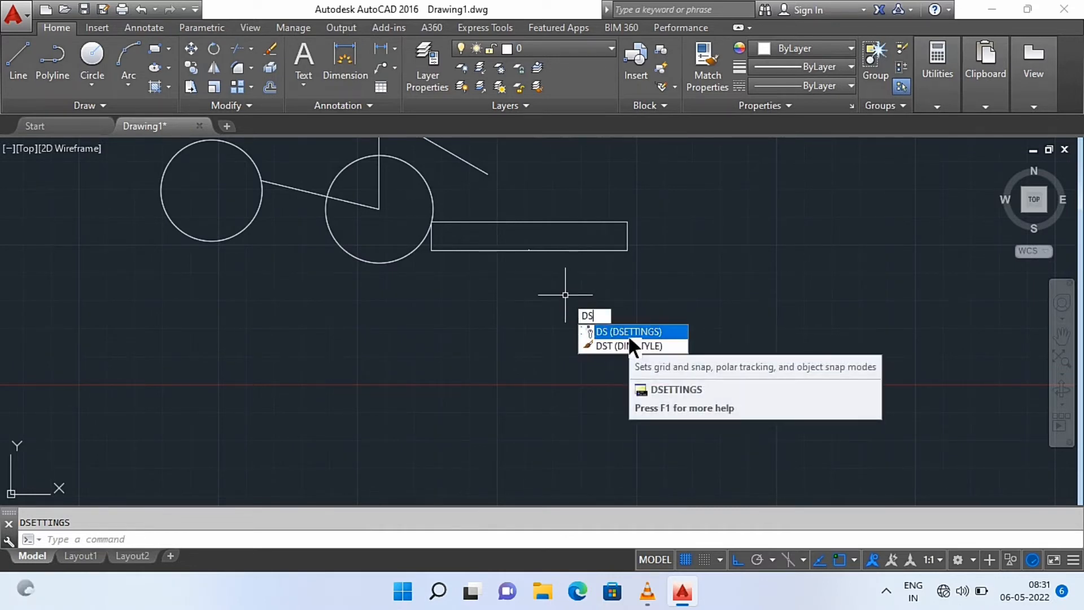
key("Escape")
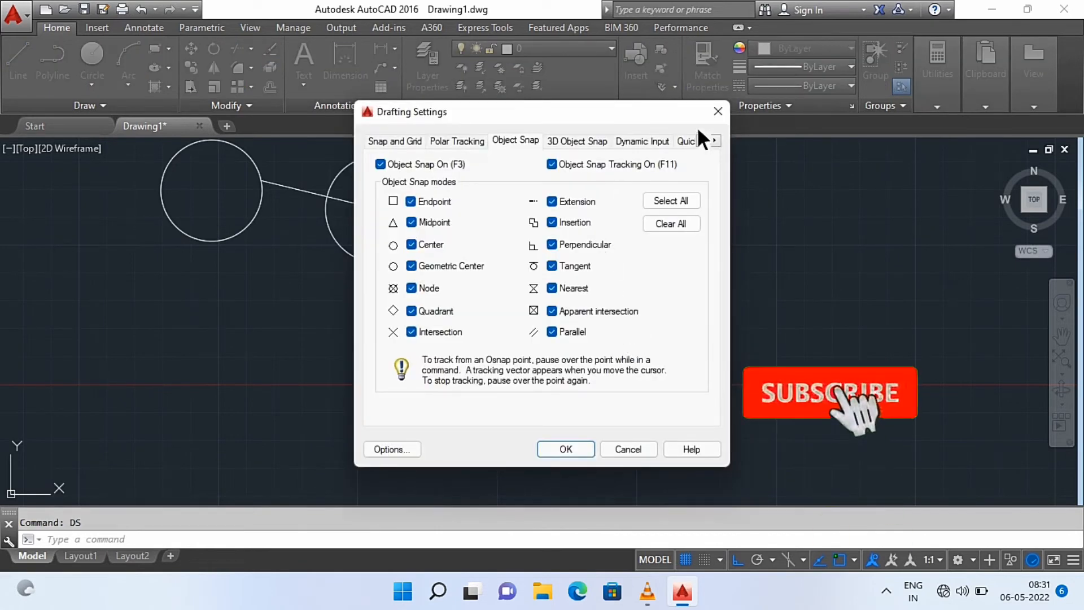
left_click(708, 117)
Open the ISO-25 dimension style for modification and set its text height to 8
type("ds")
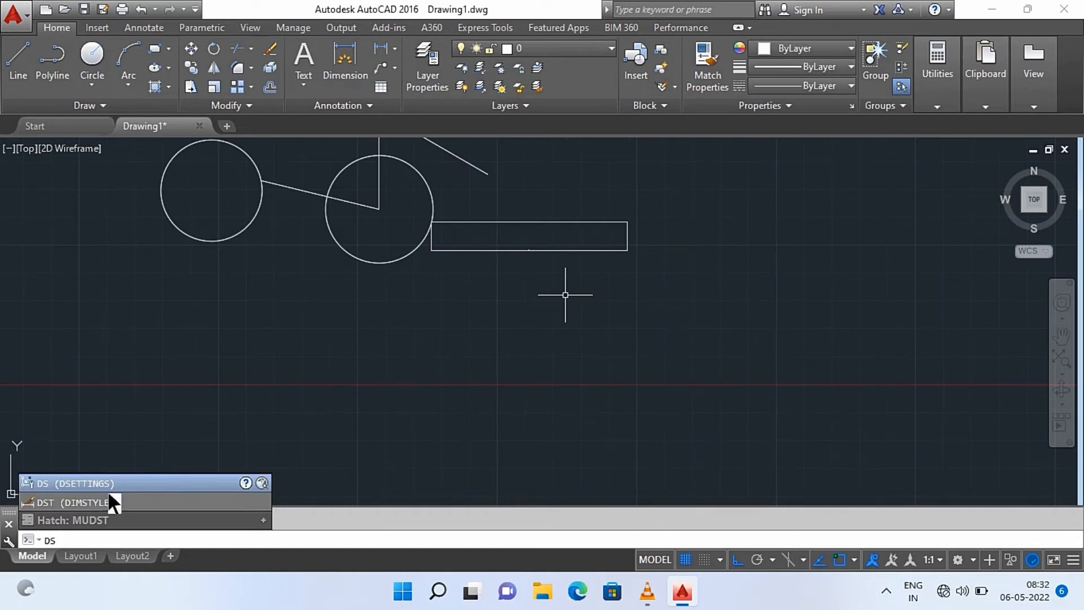
left_click(88, 501)
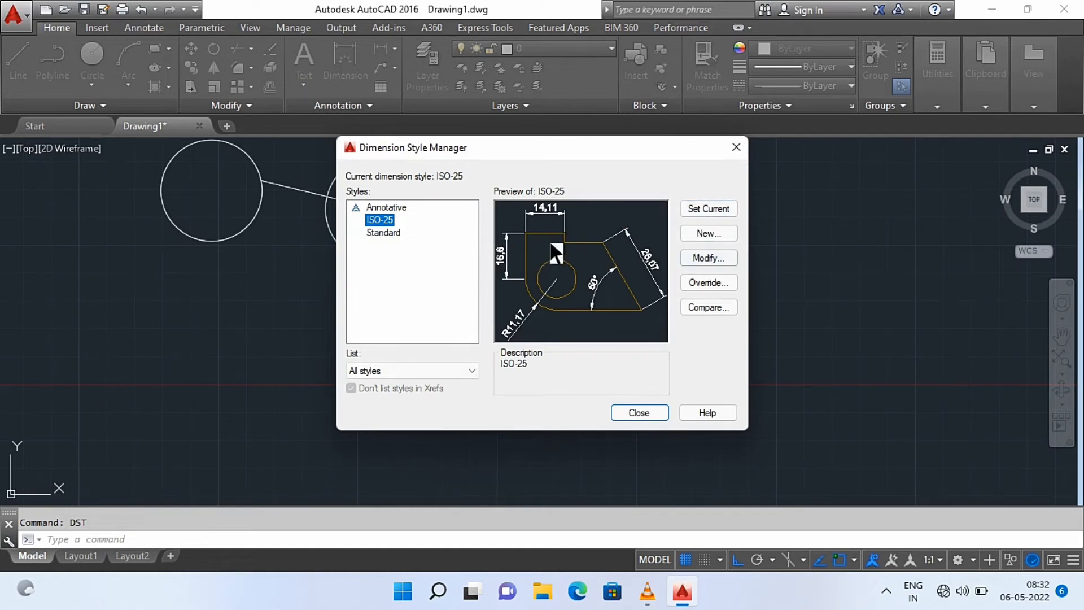
left_click(705, 257)
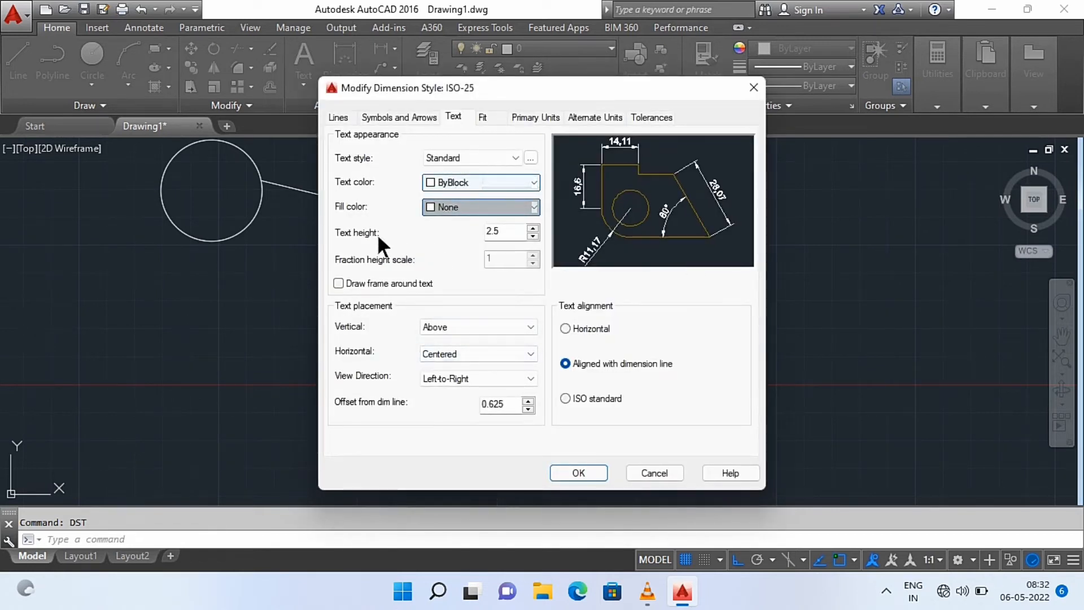
double_click(509, 231)
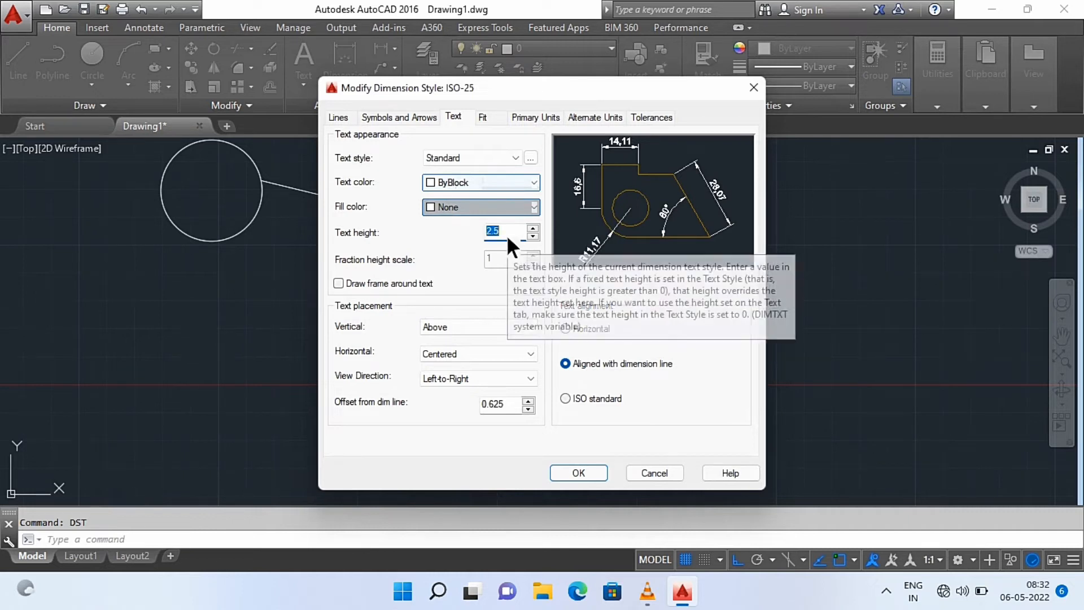
type("8")
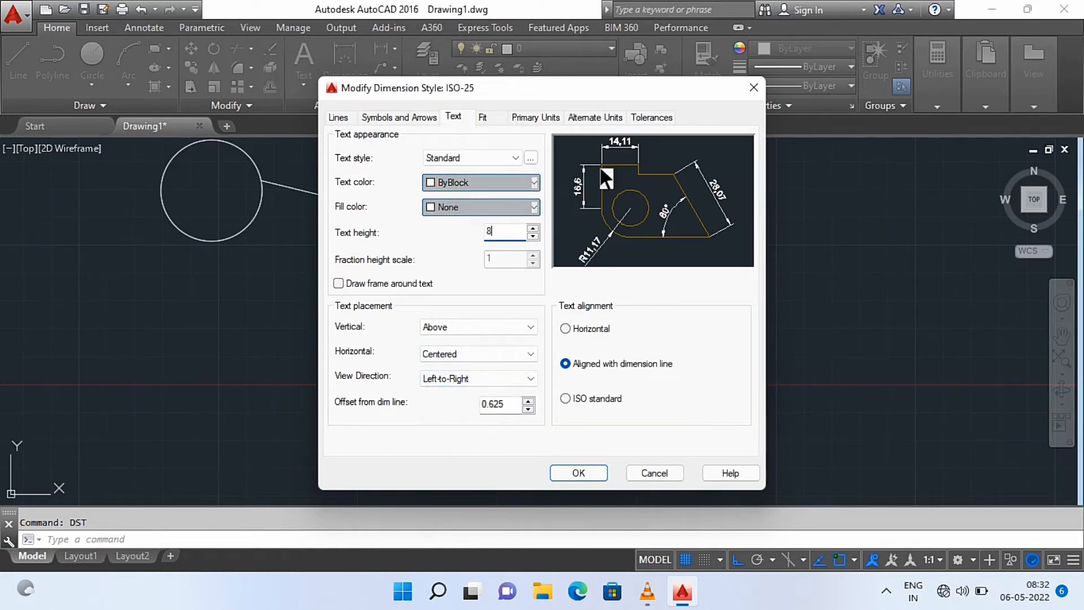
Set the ISO-25 style's arrow size to 6, make the style current and close the Dimension Style Manager
left_click(378, 116)
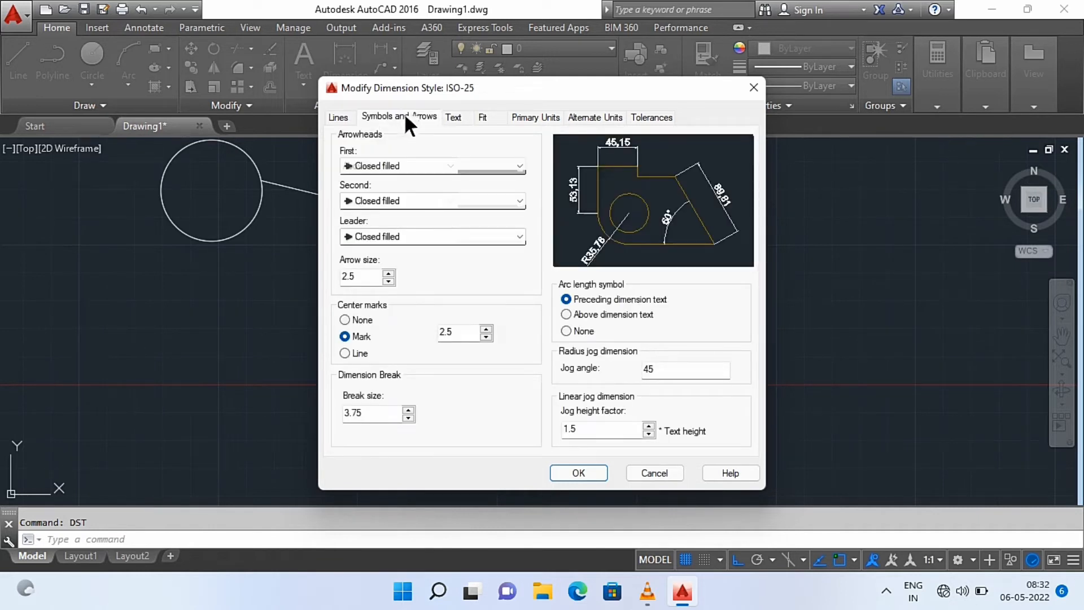
double_click(372, 276)
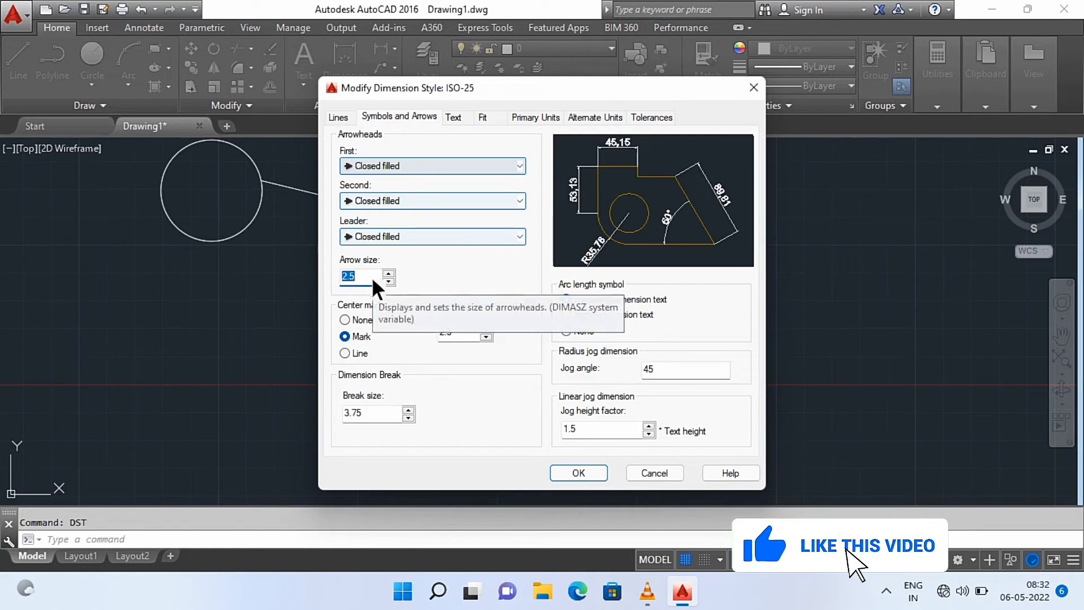
type("6")
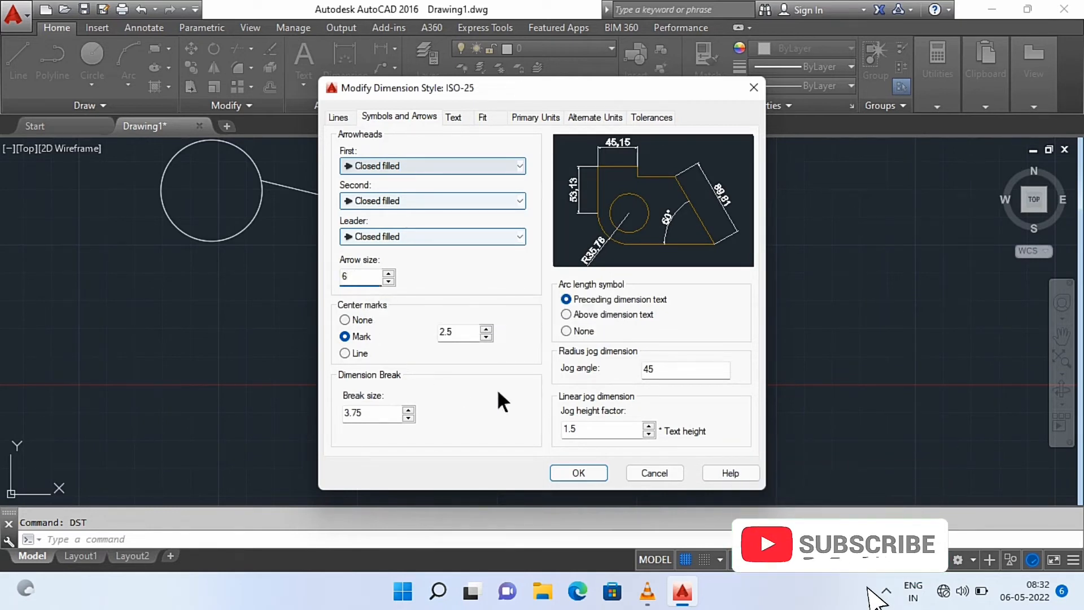
left_click(581, 473)
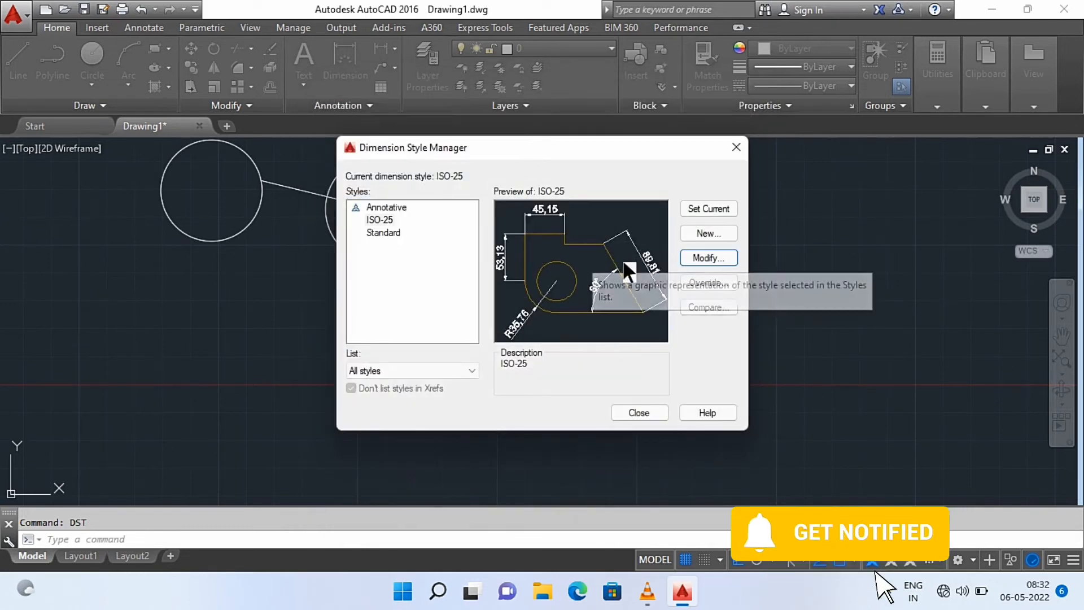
left_click(703, 208)
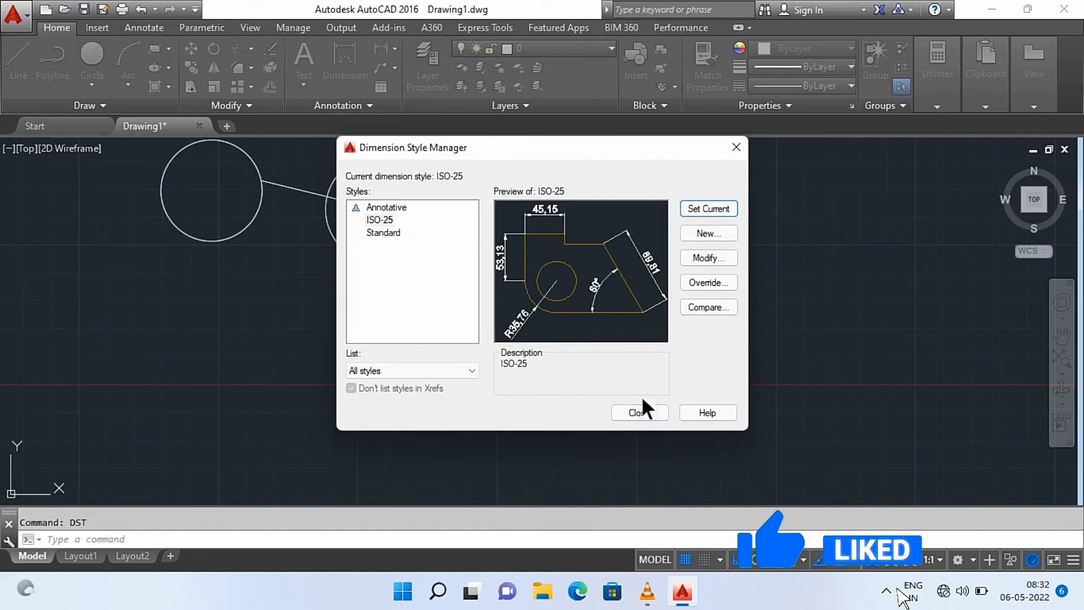
left_click(631, 412)
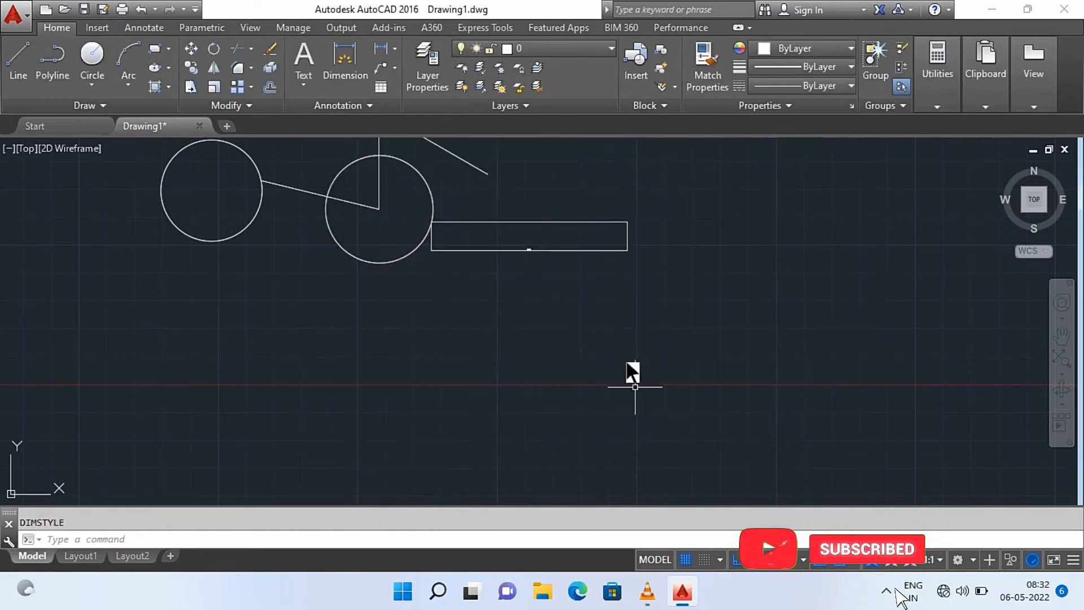
Modify the ISO-25 dimension style again, trying an arrow size of 50 before setting it to 20
scroll(533, 260, "down", 6)
scroll(533, 260, "up", 15)
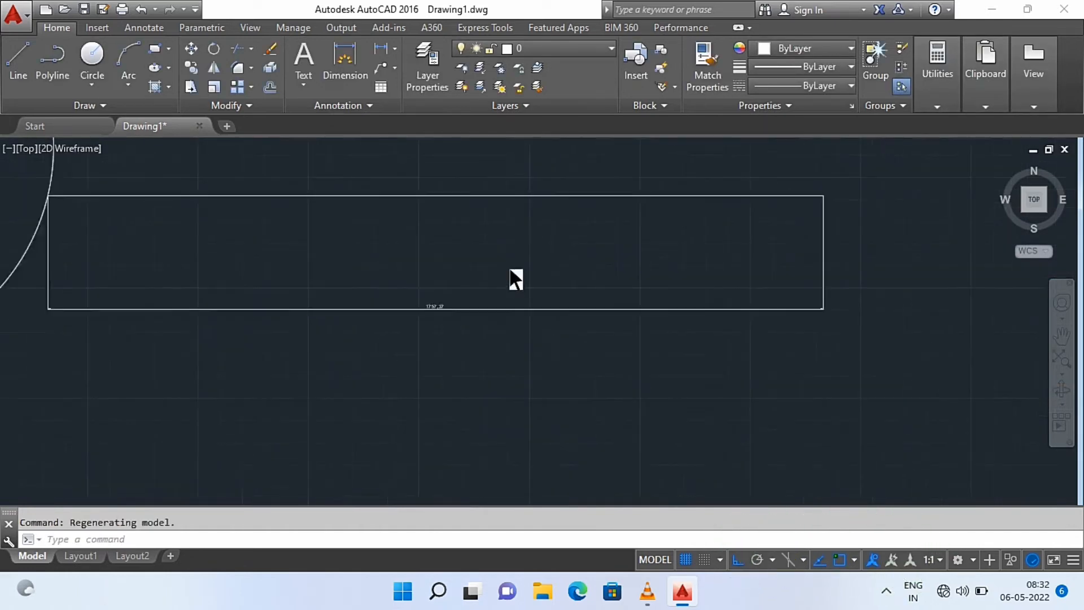
scroll(513, 278, "down", 8)
scroll(479, 283, "up", 6)
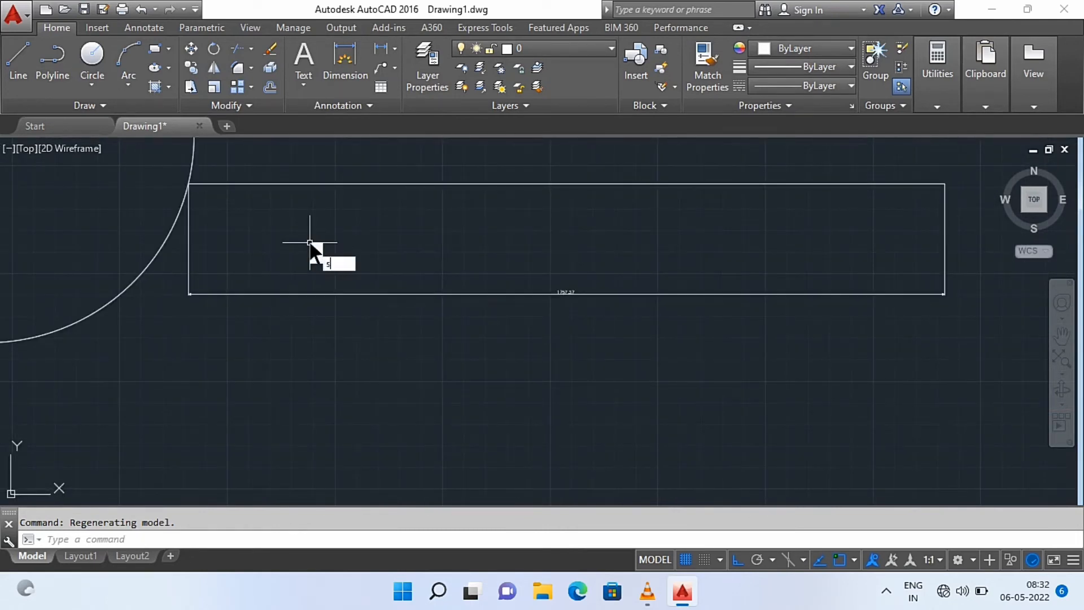
key("BackSpace")
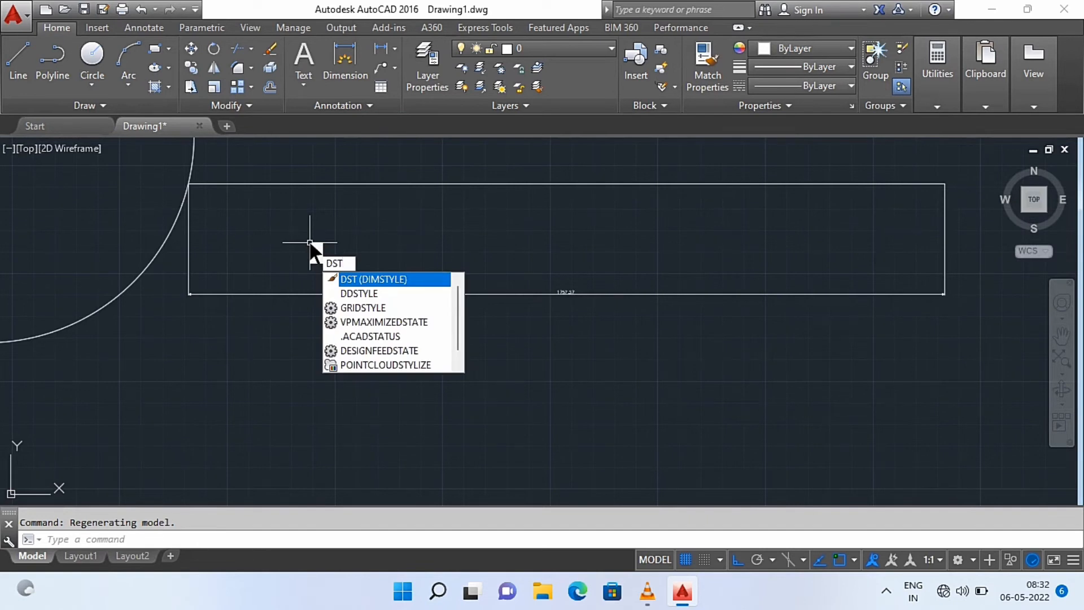
key("Return")
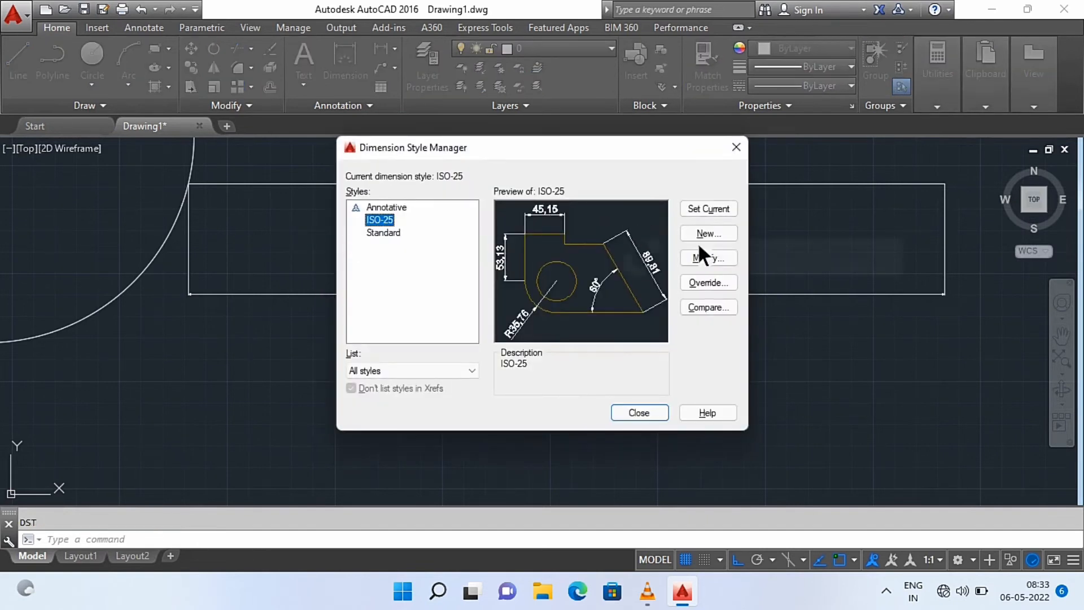
left_click(707, 255)
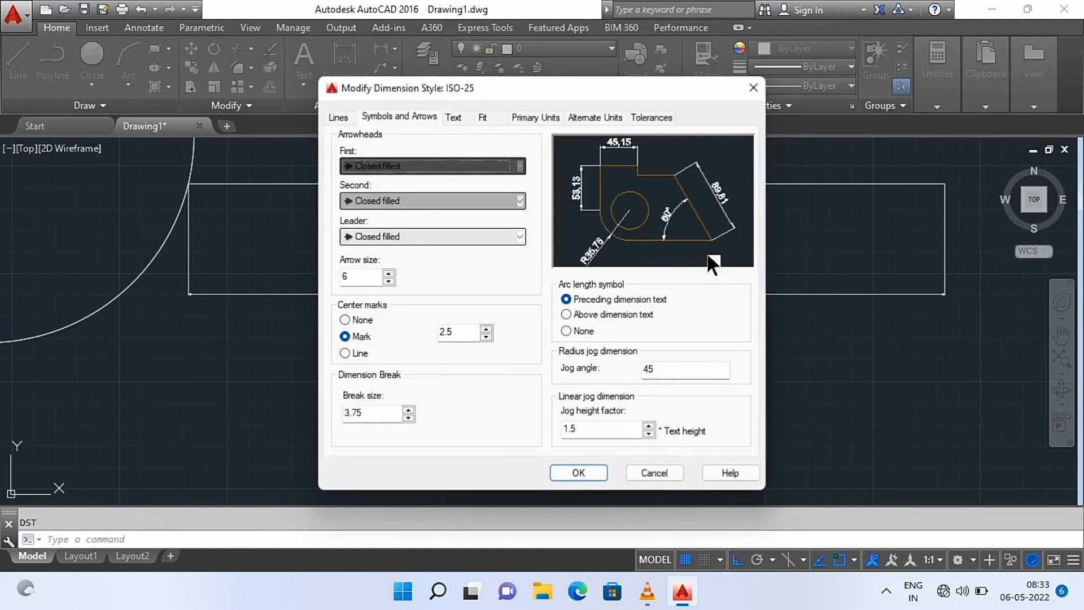
left_click(375, 273)
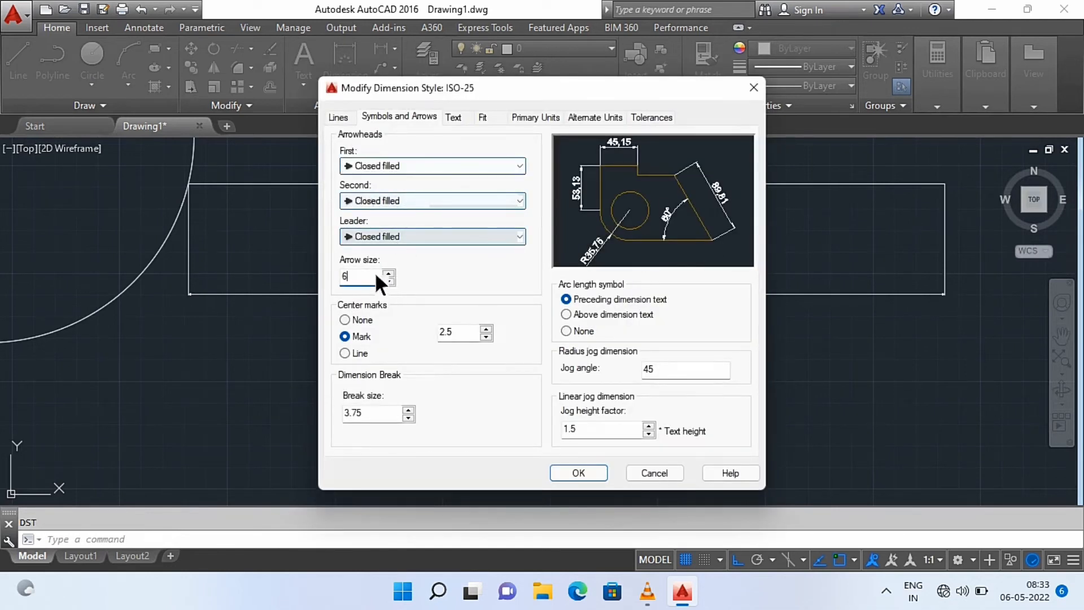
key("BackSpace")
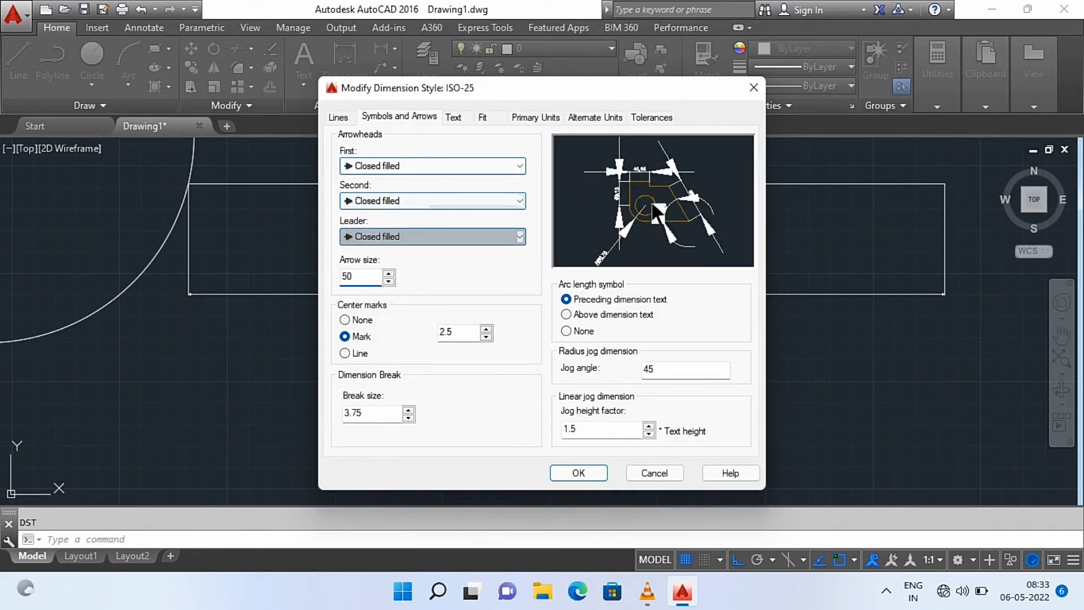
left_click(361, 275)
key("BackSpace")
key("BackSpace")
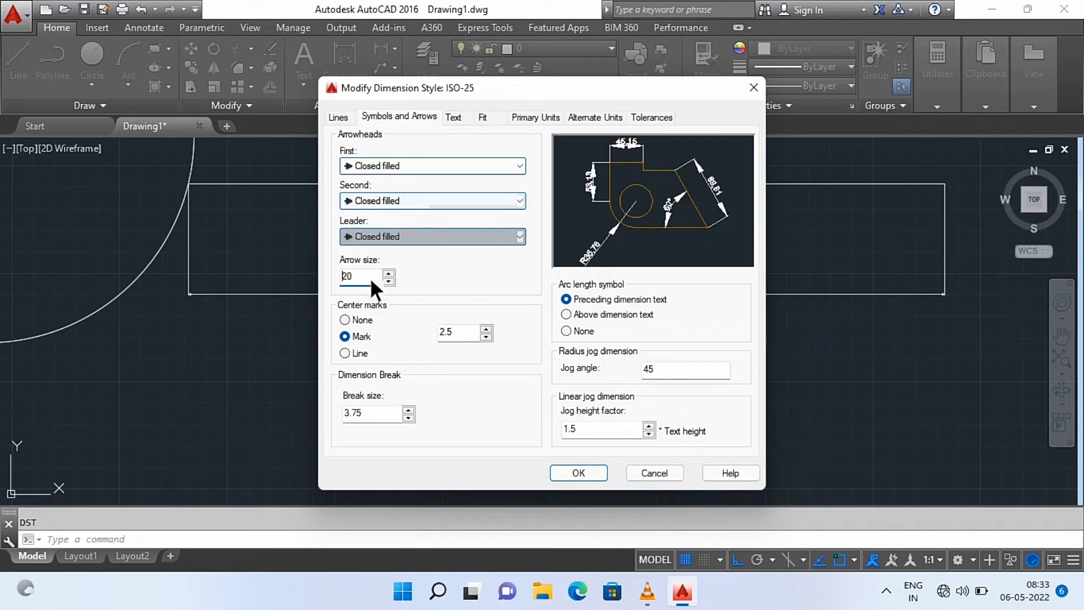
Set the ISO-25 style's text height to 20, make the style current and close the Dimension Style Manager
left_click(344, 113)
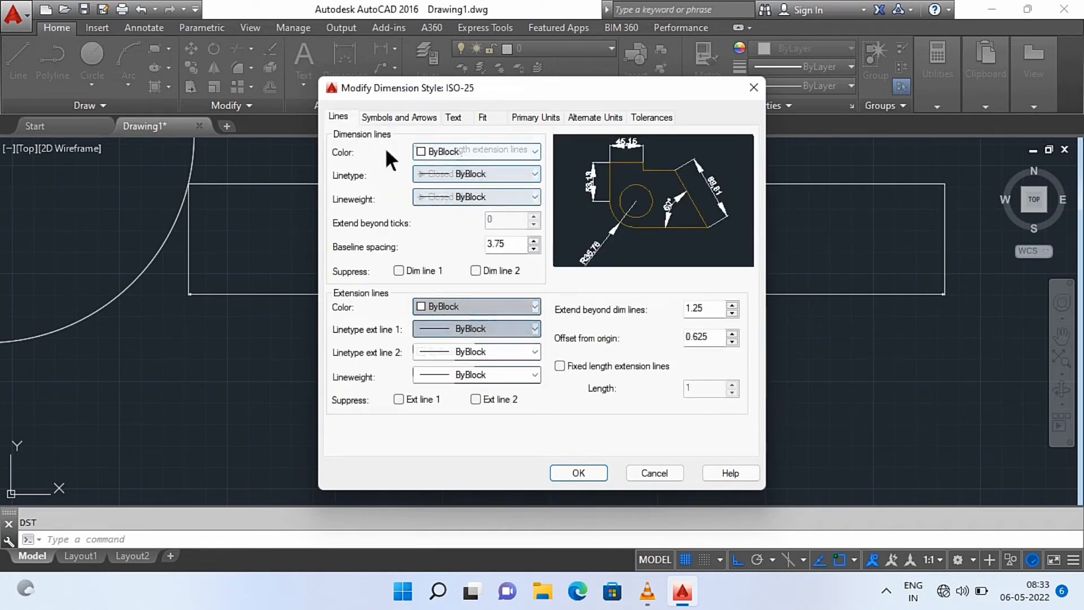
left_click(452, 118)
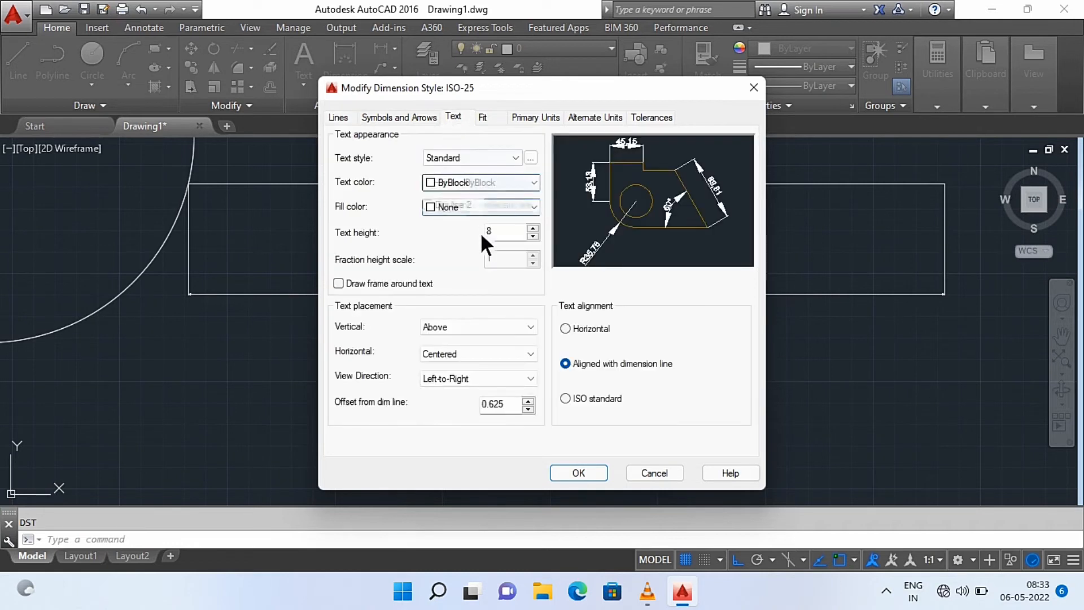
left_click(515, 228)
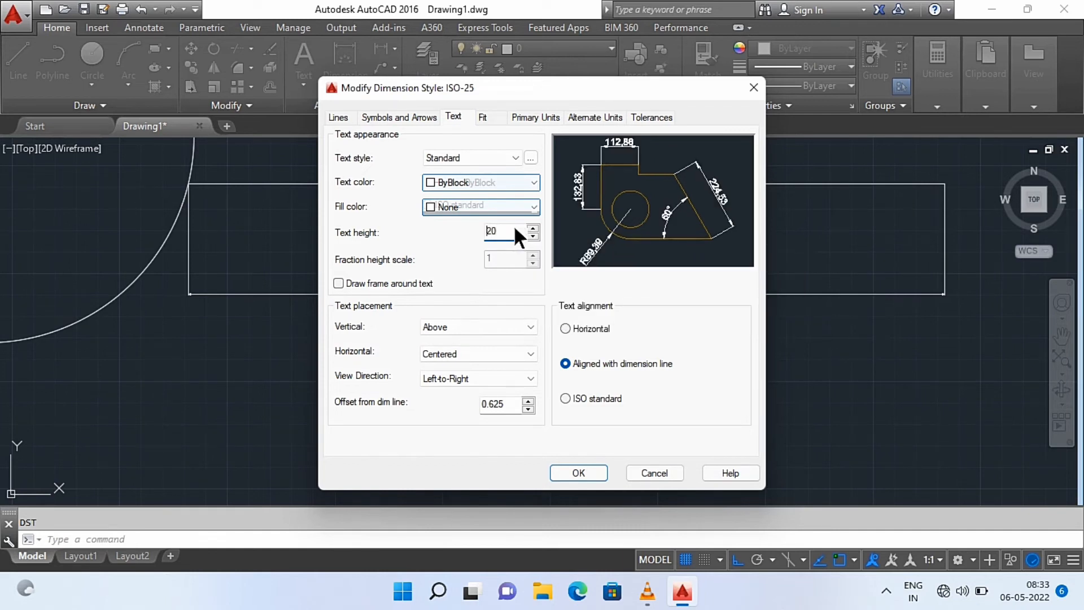
left_click(597, 470)
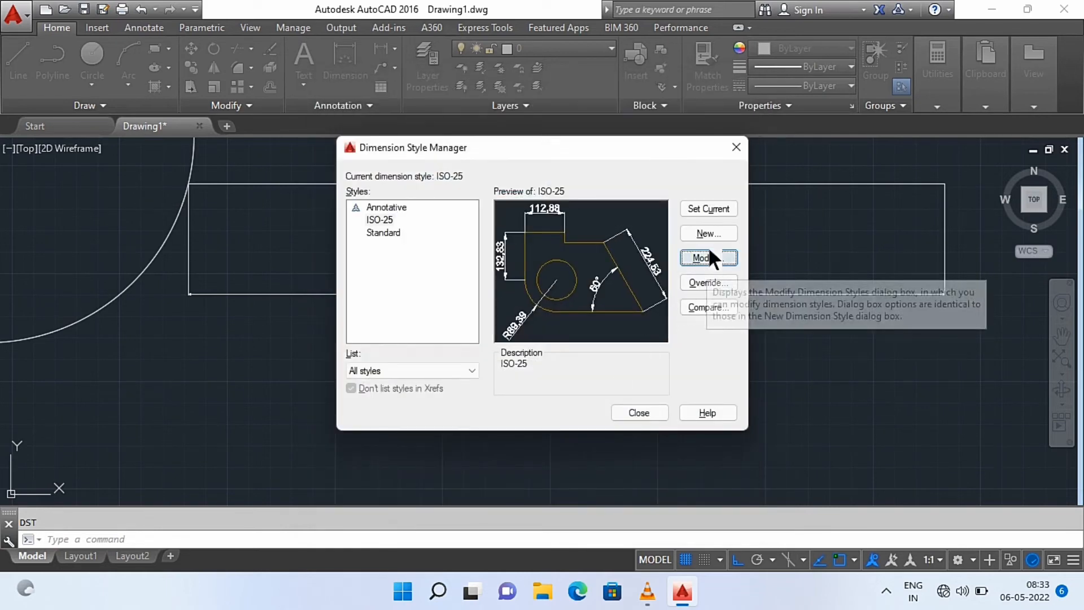
left_click(708, 209)
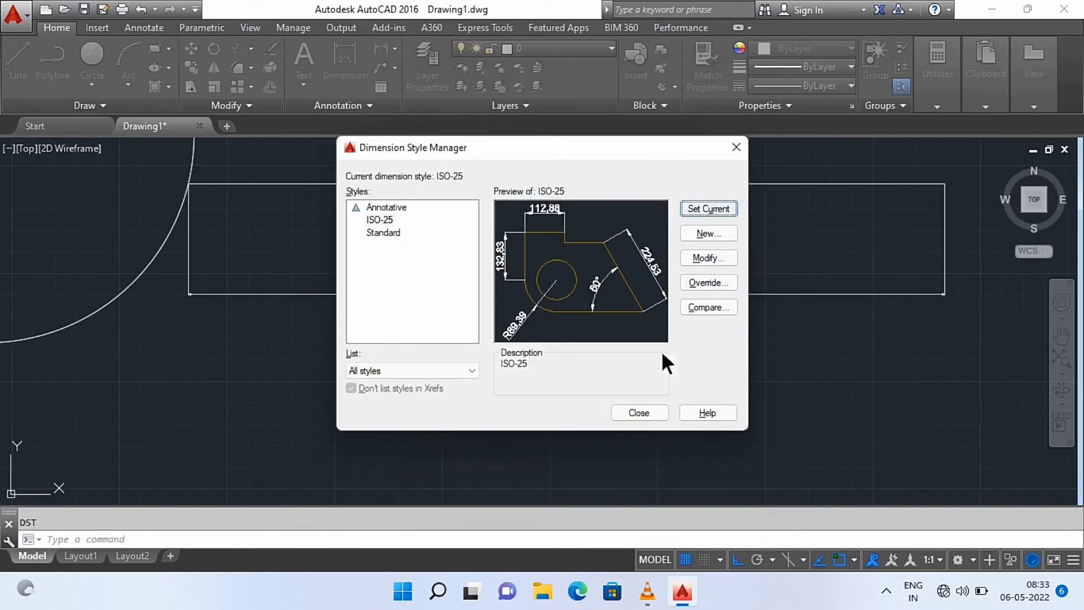
left_click(643, 419)
Examine the resized text and arrows of the horizontal line's dimension up close and against the whole drawing
scroll(578, 328, "up", 5)
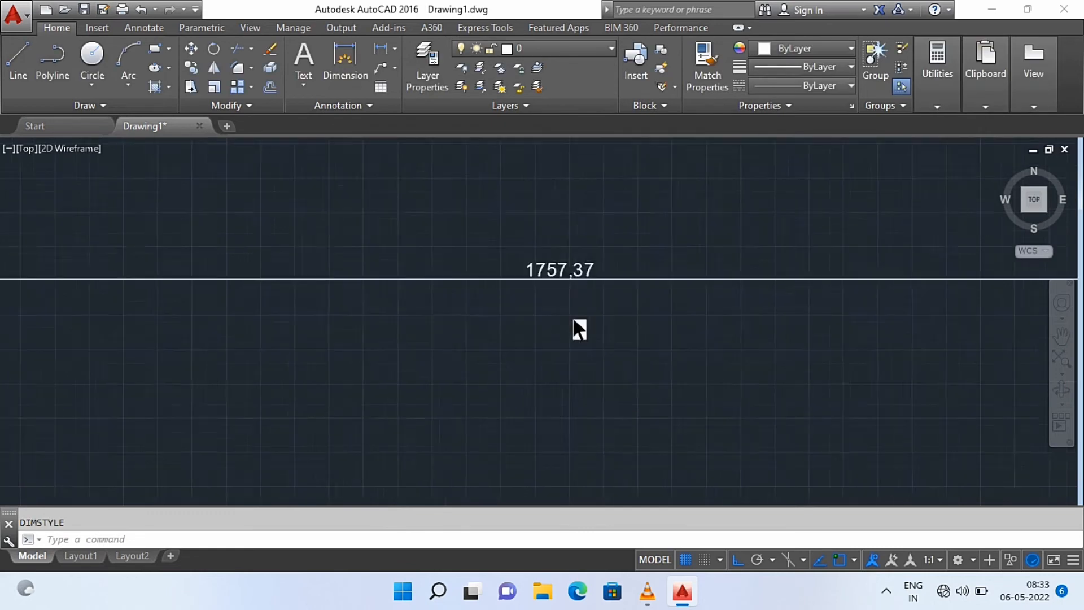
scroll(577, 331, "down", 6)
scroll(586, 323, "up", 6)
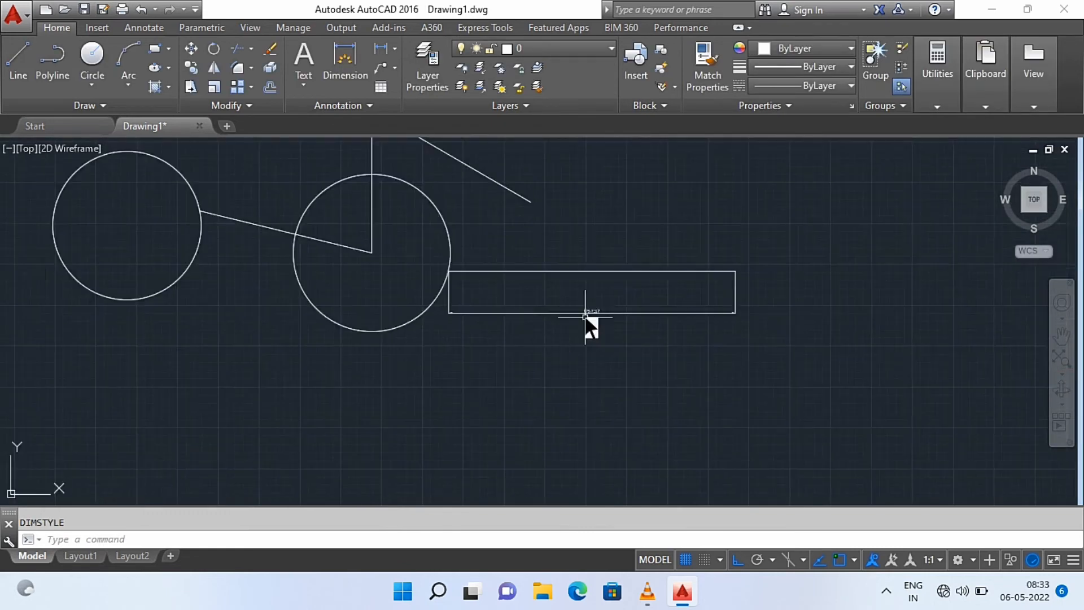
scroll(599, 310, "down", 5)
scroll(387, 235, "up", 5)
scroll(383, 206, "down", 7)
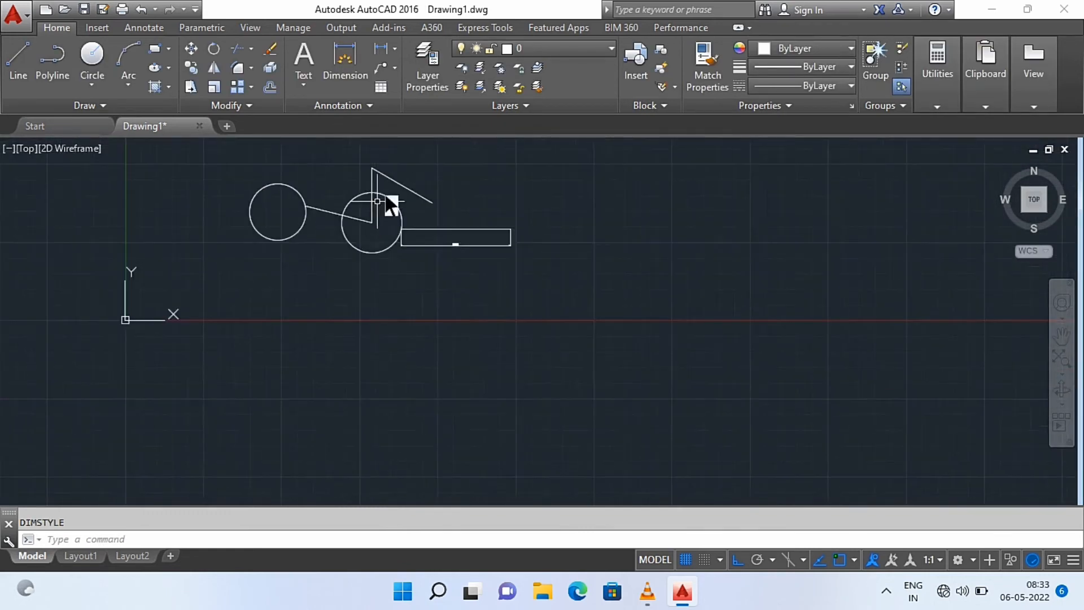
scroll(387, 153, "up", 2)
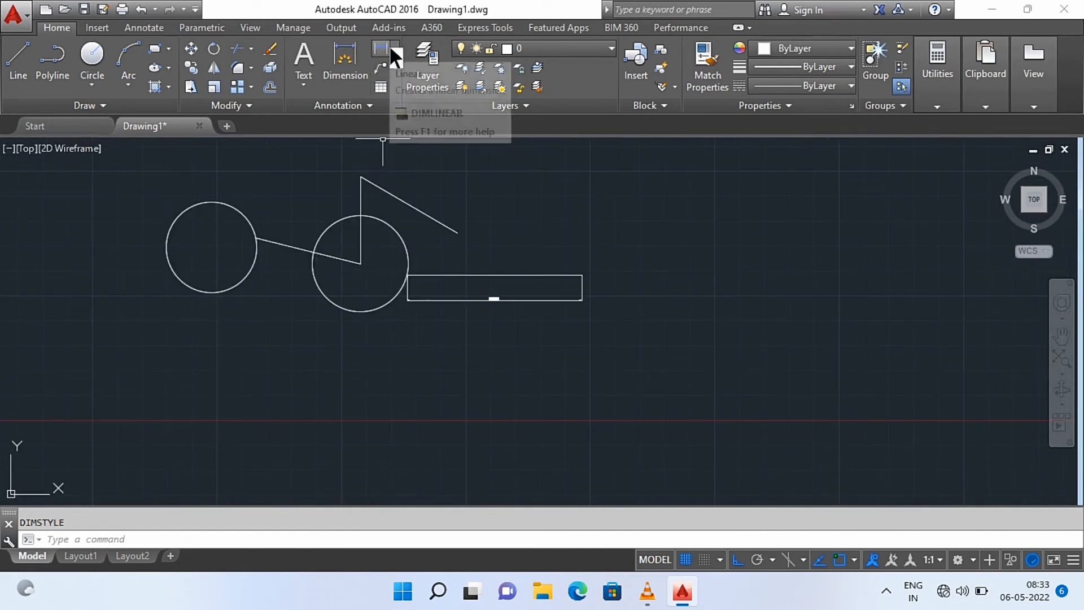
Add an aligned dimension between the diagonal line's two endpoints and place it parallel to the line on its upper side
left_click(382, 50)
left_click(394, 48)
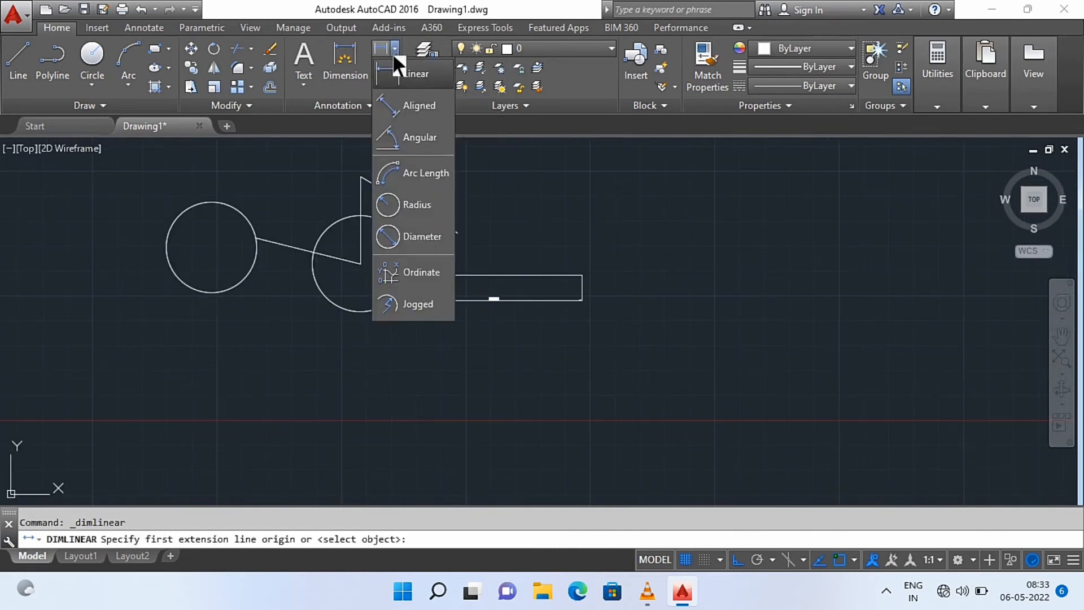
left_click(399, 109)
left_click(361, 178)
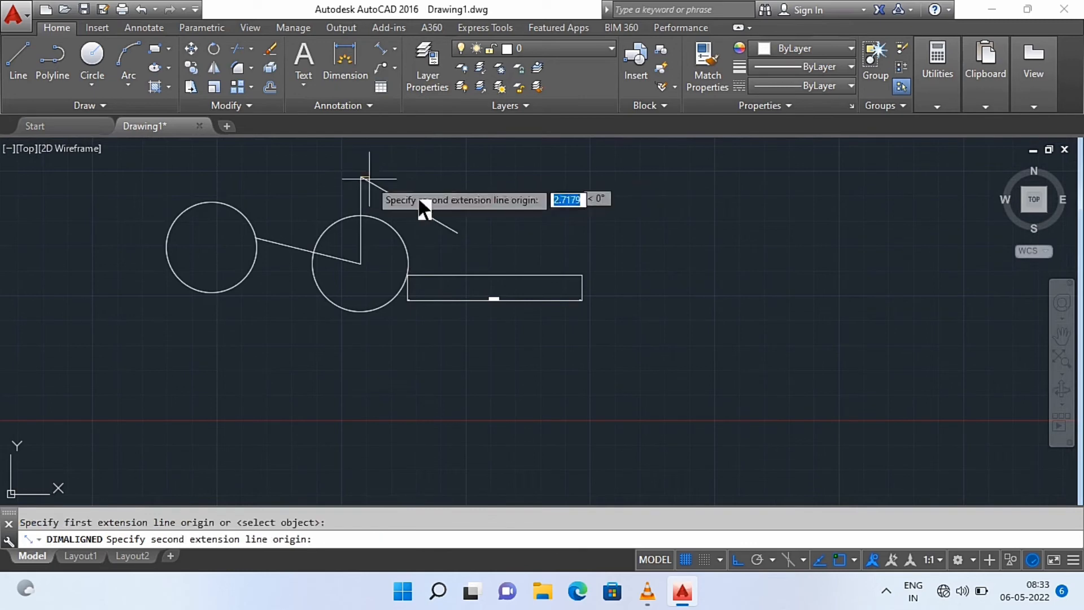
left_click(458, 229)
scroll(476, 198, "up", 3)
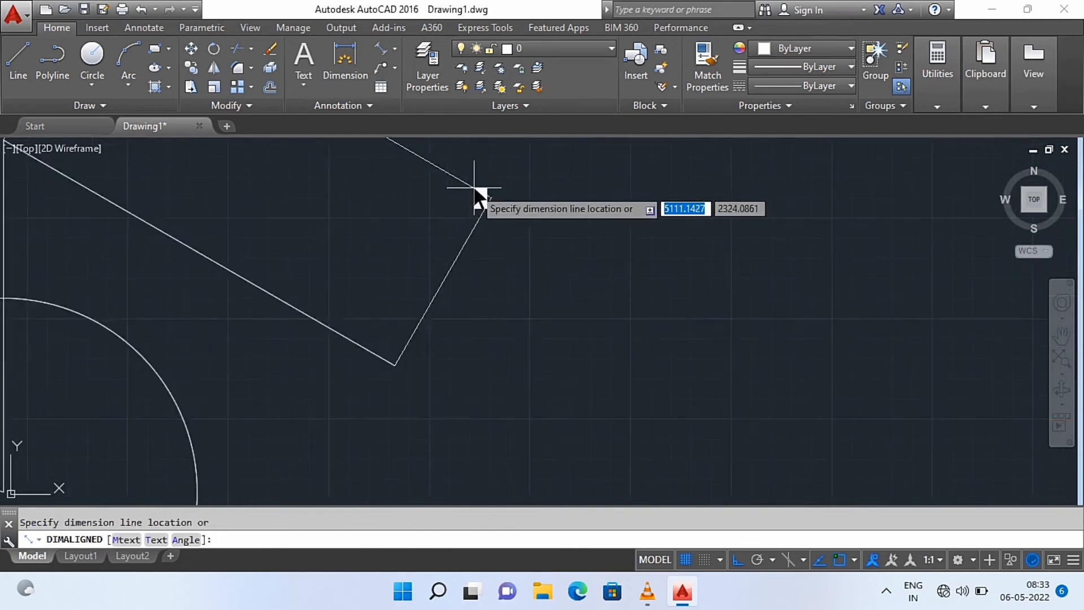
scroll(474, 196, "down", 7)
left_click(467, 192)
scroll(453, 189, "up", 5)
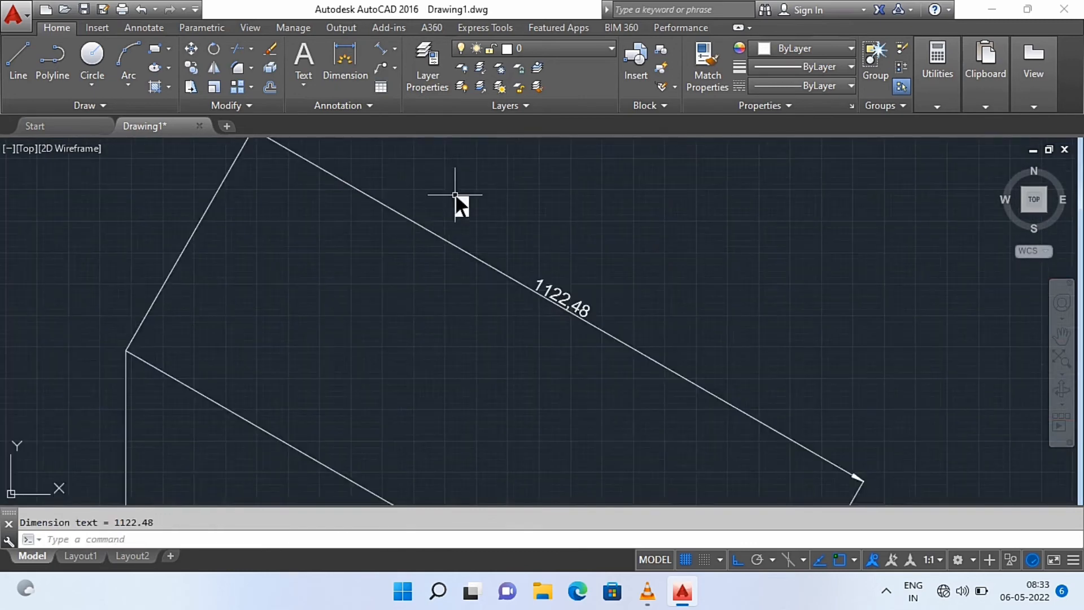
Open the ISO-25 dimension style for modification and set its text height to 100
scroll(538, 251, "down", 2)
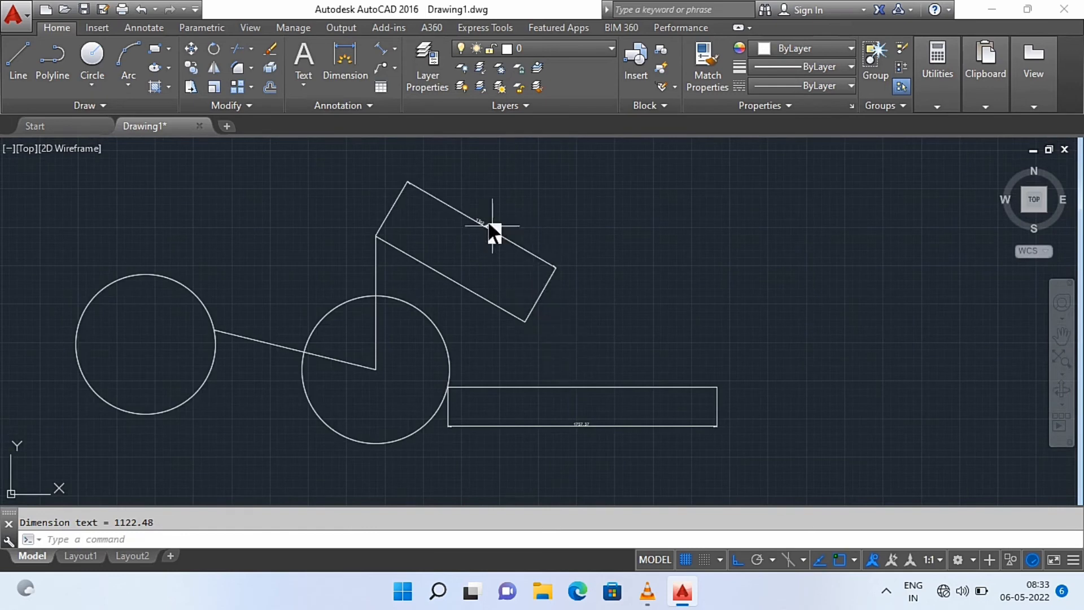
scroll(492, 226, "up", 4)
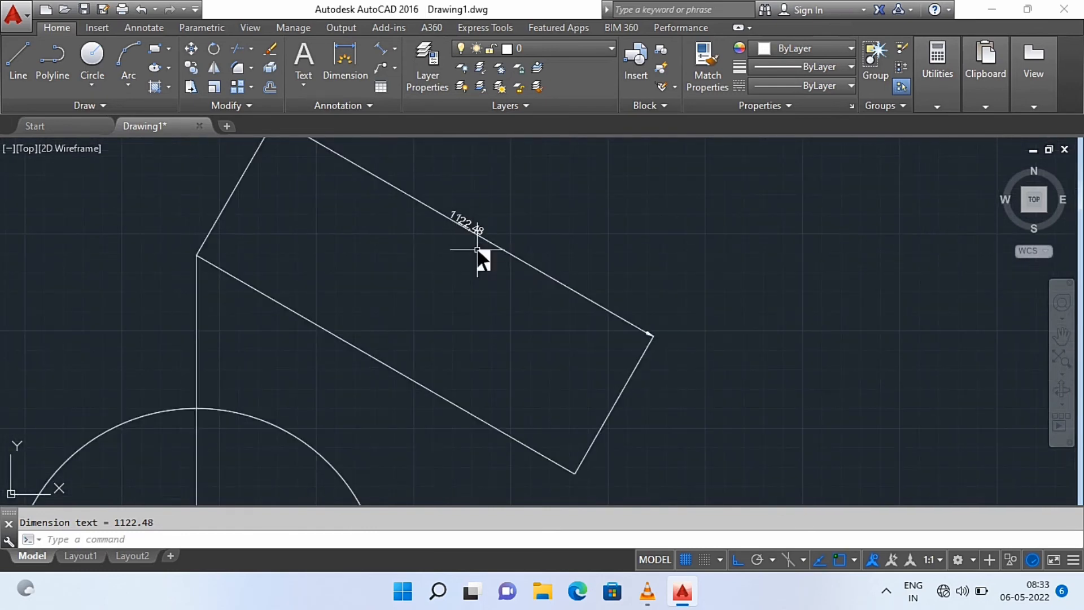
type("dst")
key("Return")
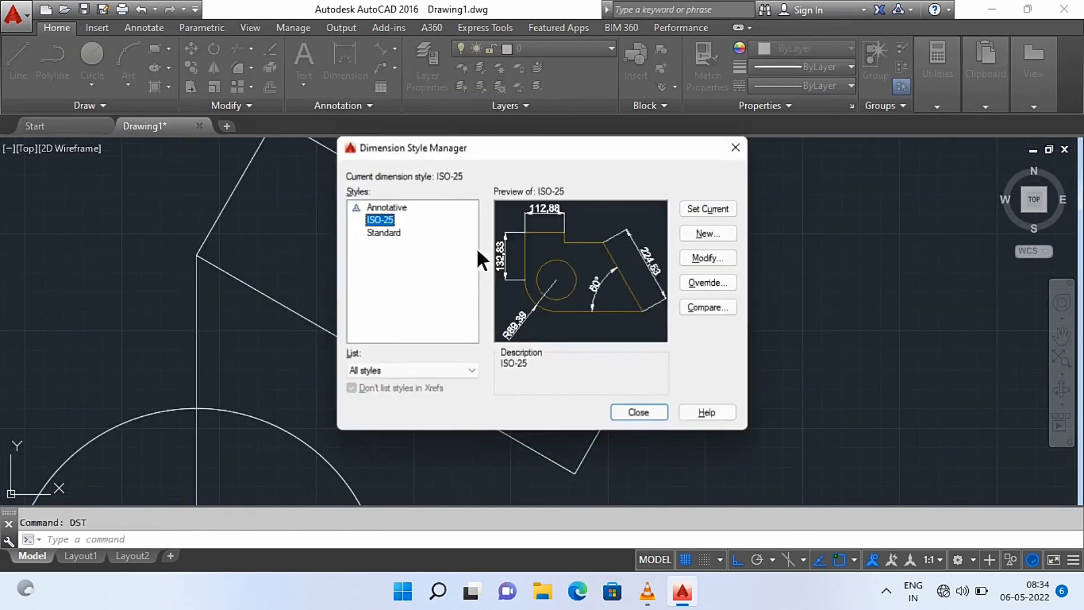
left_click(726, 260)
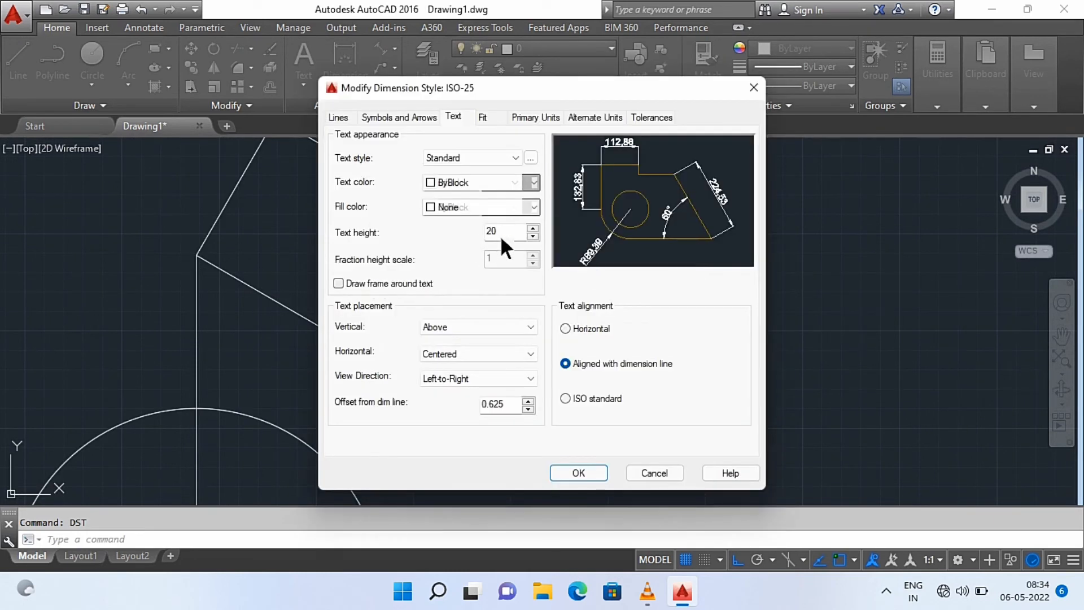
left_click(505, 232)
double_click(505, 230)
type("100")
left_click(489, 229)
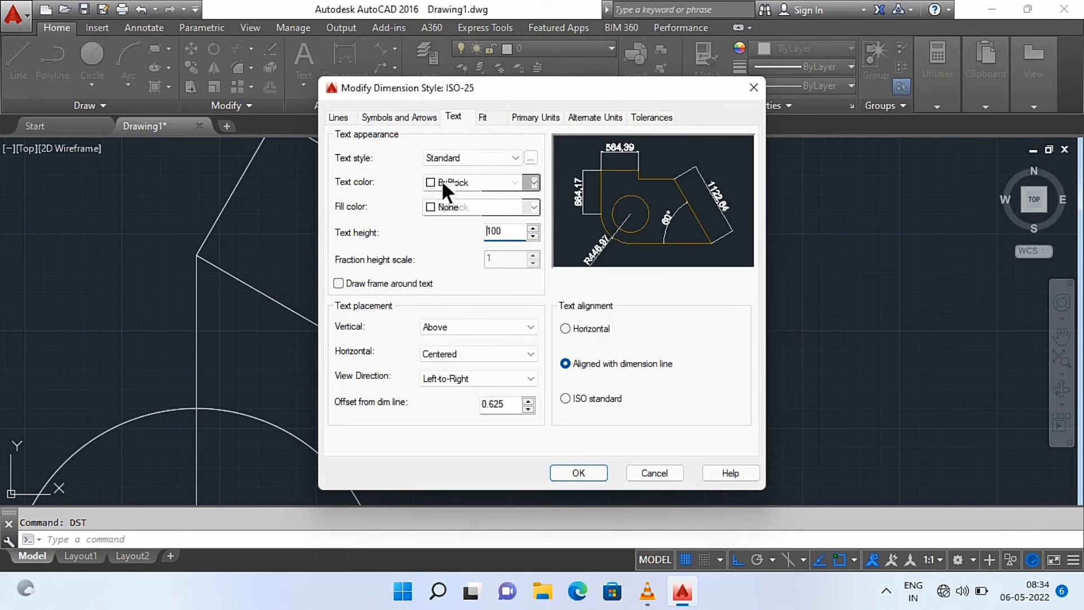
Enlarge the ISO-25 style's arrow size, then make the style current and close the Dimension Style Manager
left_click(379, 117)
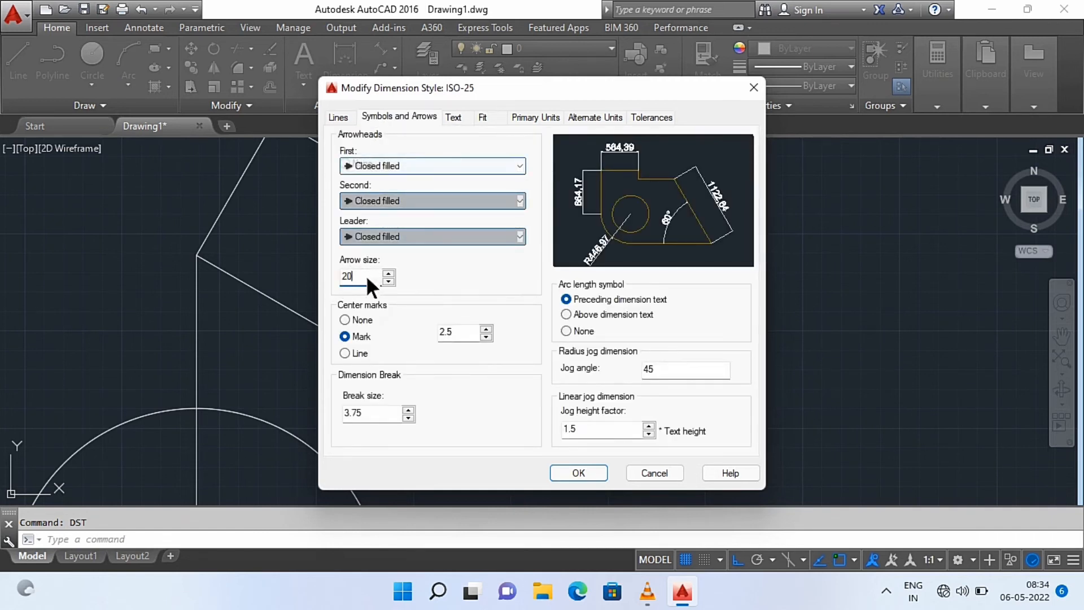
key("BackSpace")
key("BackSpace")
type("5")
left_click(571, 472)
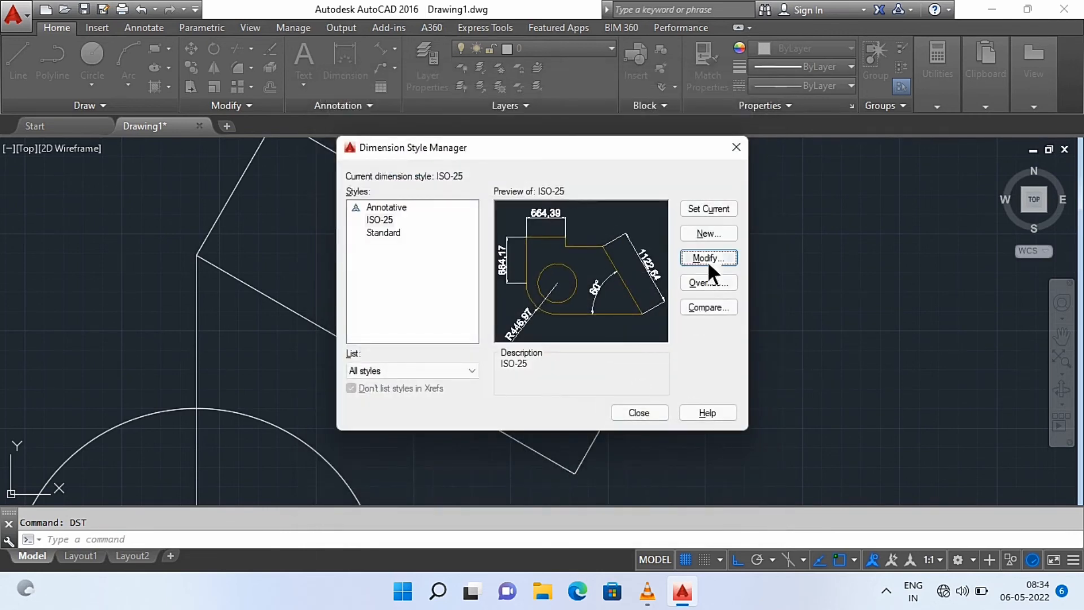
left_click(707, 209)
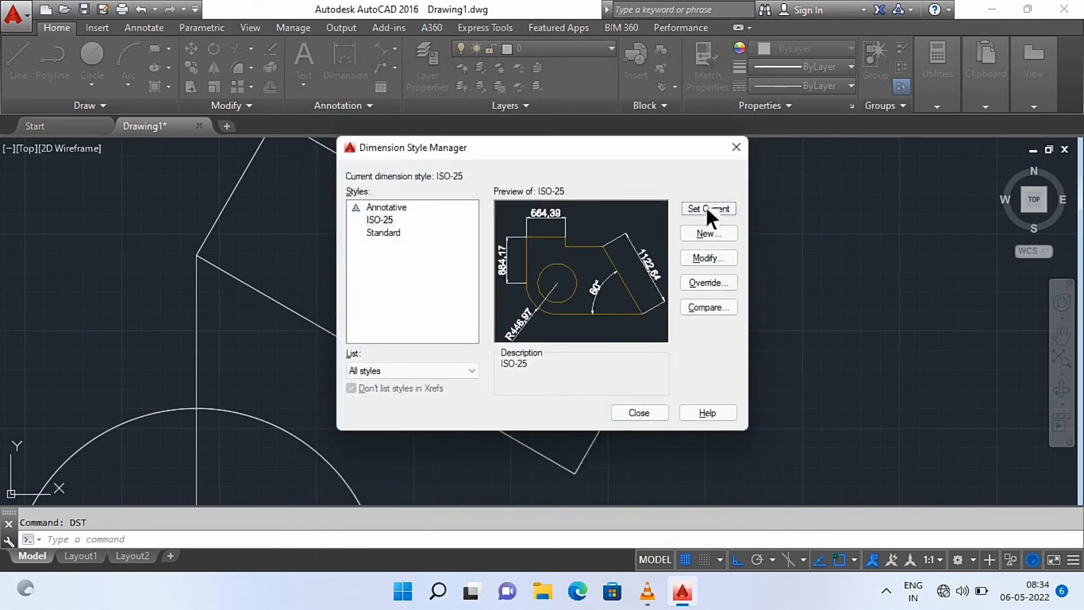
left_click(637, 413)
Add an angular dimension between the diagonal line and the vertical line, placing its arc inside the angle near the circle's upper edge
scroll(589, 377, "down", 5)
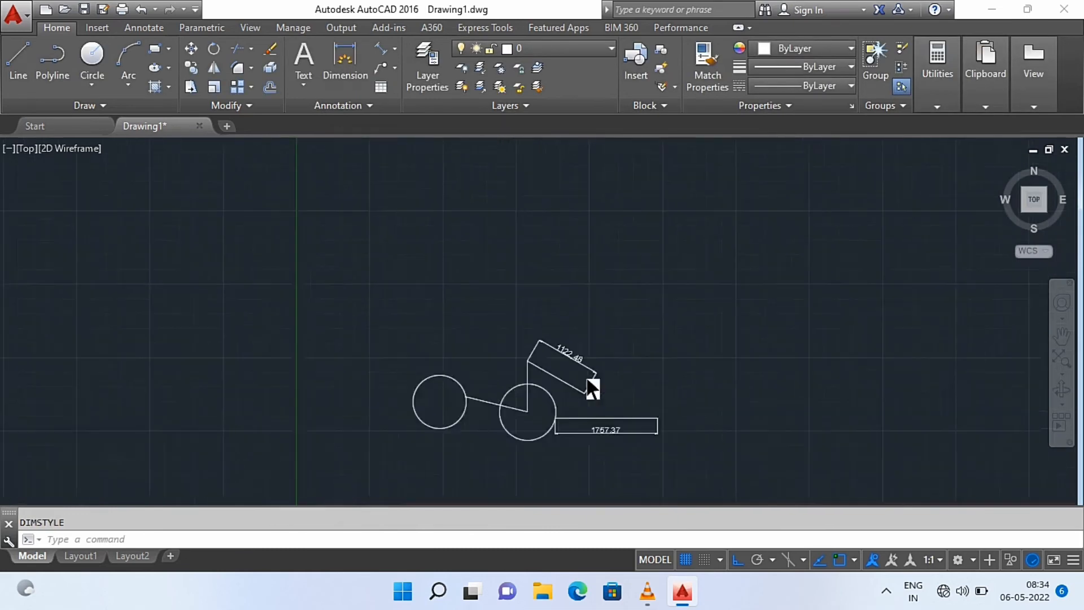
scroll(599, 429, "down", 2)
scroll(582, 395, "up", 5)
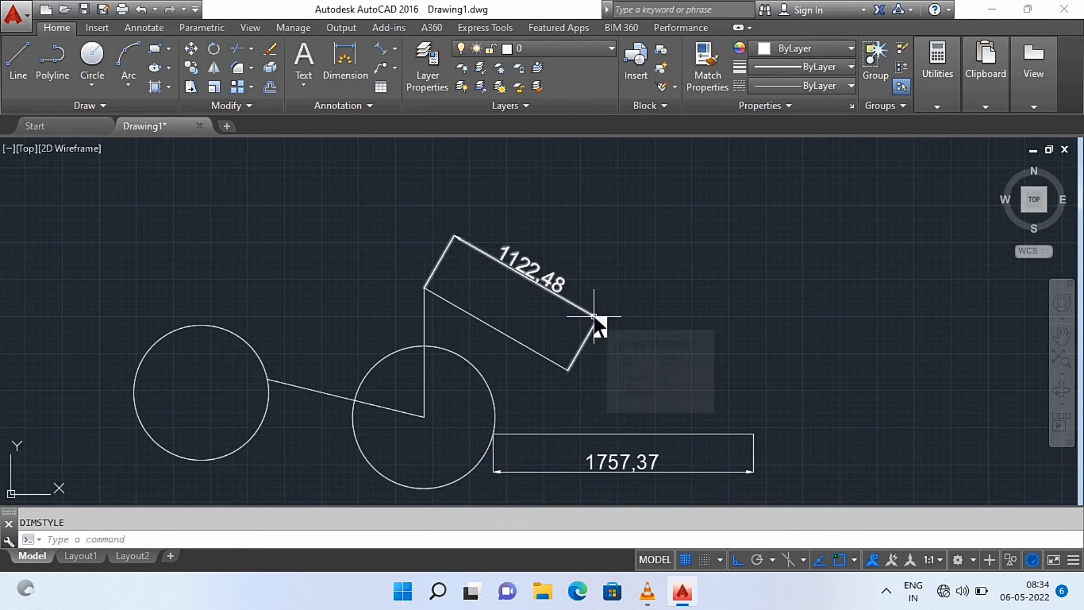
left_click(395, 50)
left_click(418, 144)
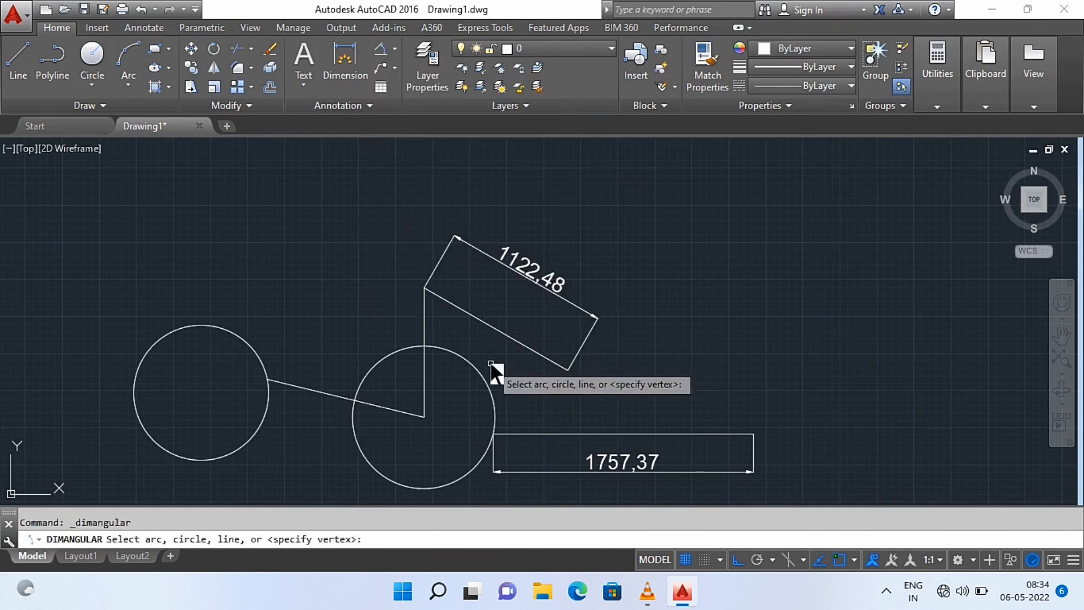
left_click(477, 318)
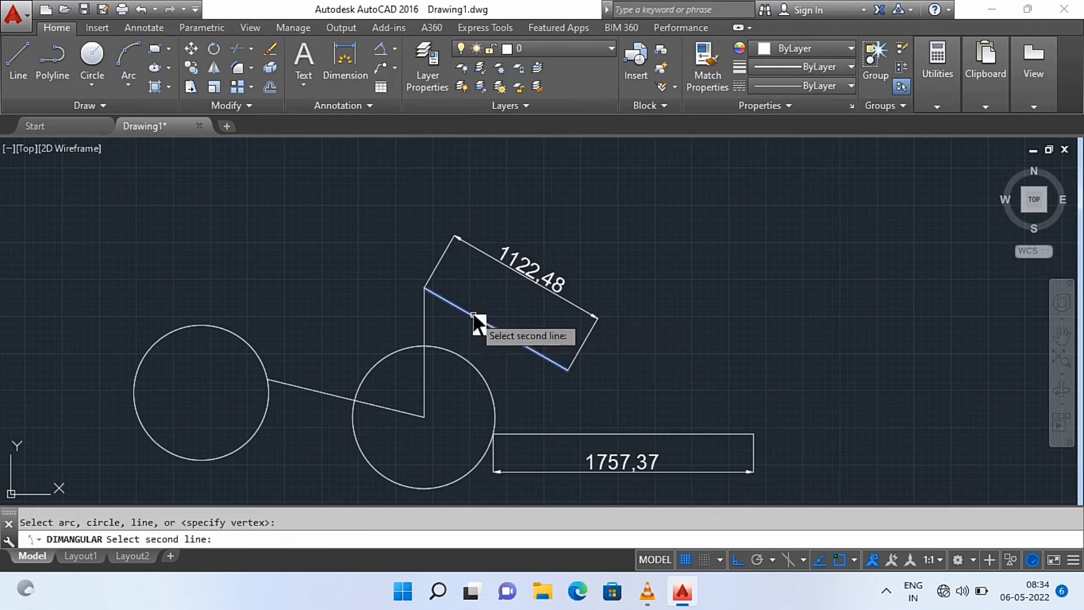
left_click(425, 351)
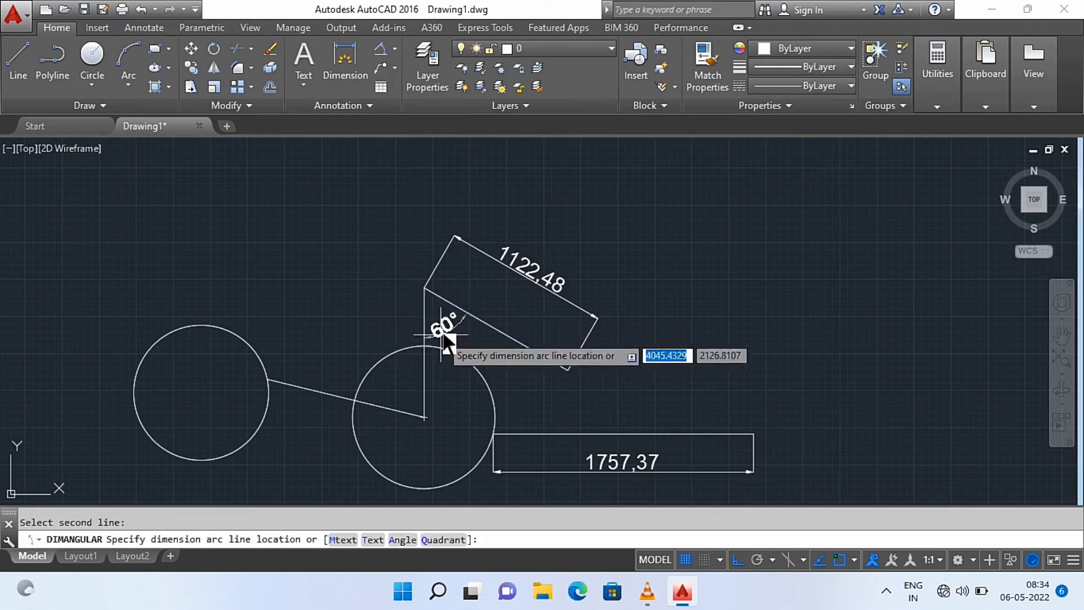
left_click(482, 373)
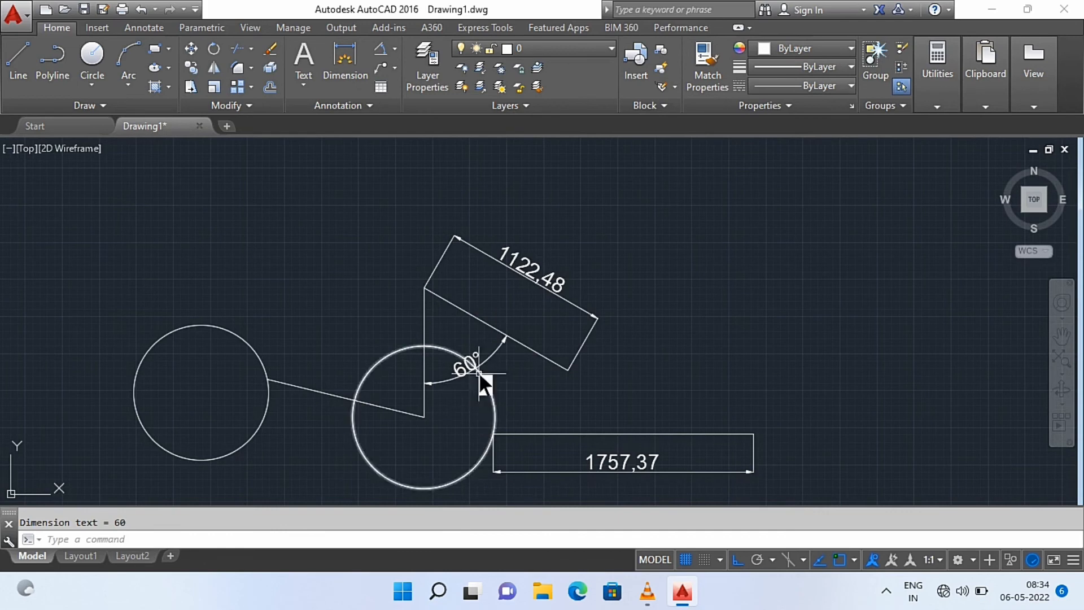
Add a radius dimension to the left circle and place its text outside, above and to the right of the circle
scroll(479, 373, "down", 10)
scroll(484, 377, "up", 10)
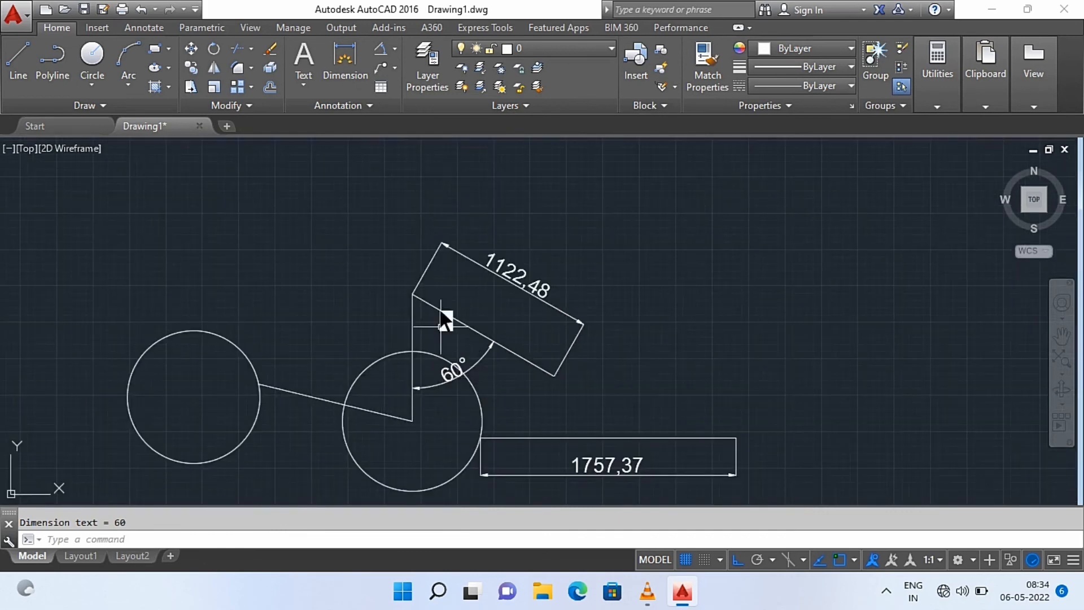
left_click(394, 50)
left_click(421, 206)
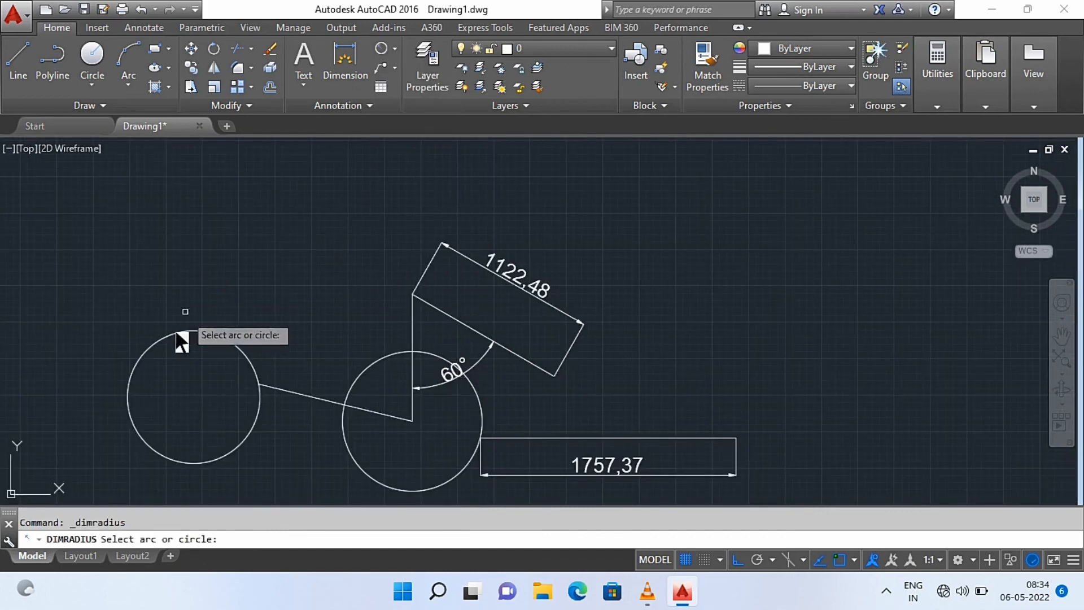
left_click(202, 339)
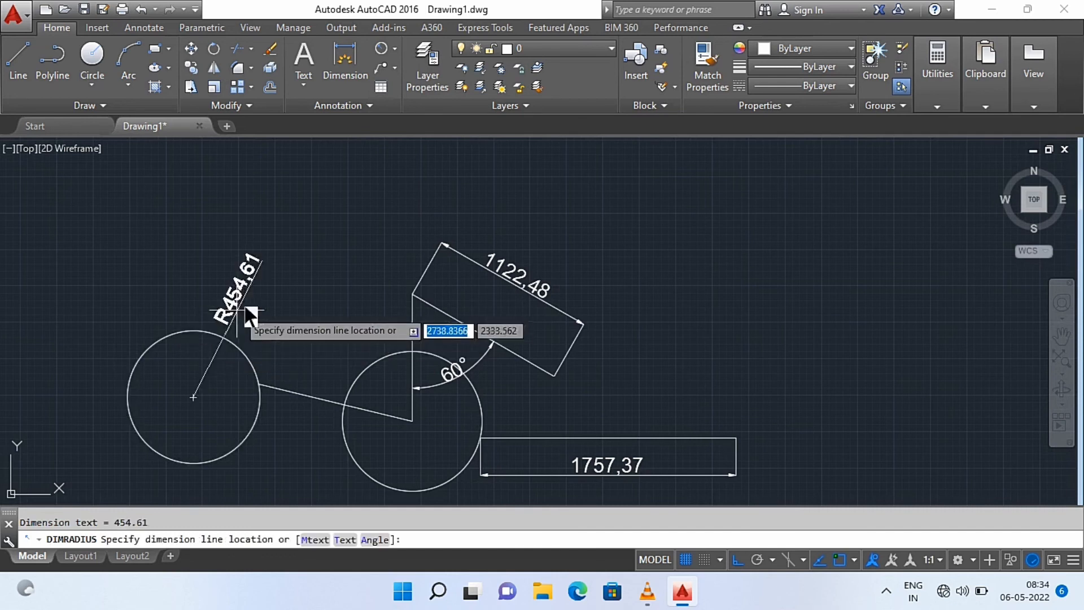
left_click(258, 310)
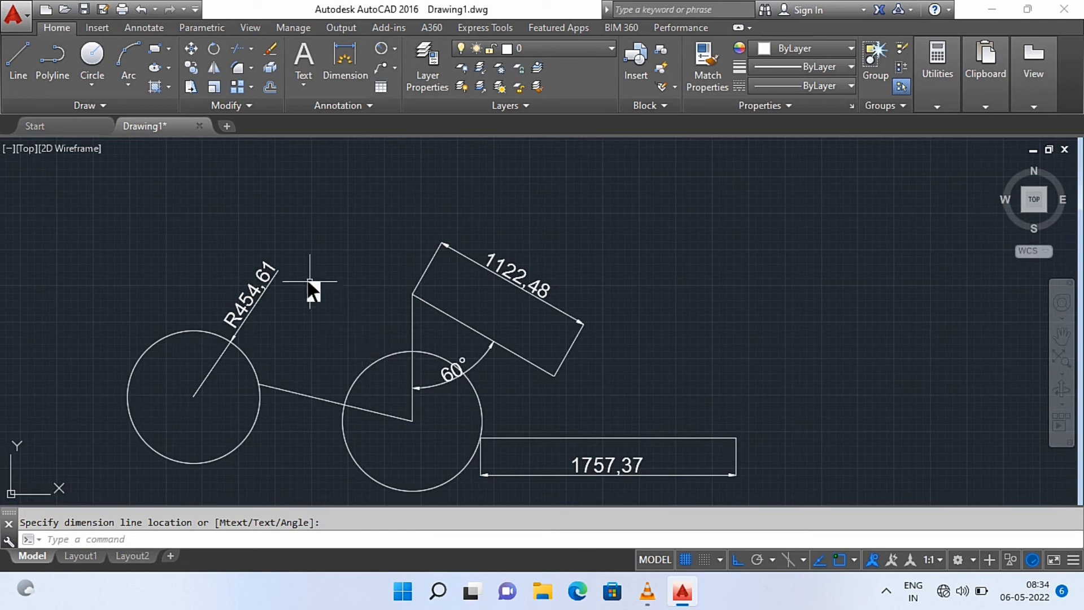
Add a diameter dimension to the right circle and place its text outside, above and to the left of the circle
scroll(283, 315, "down", 2)
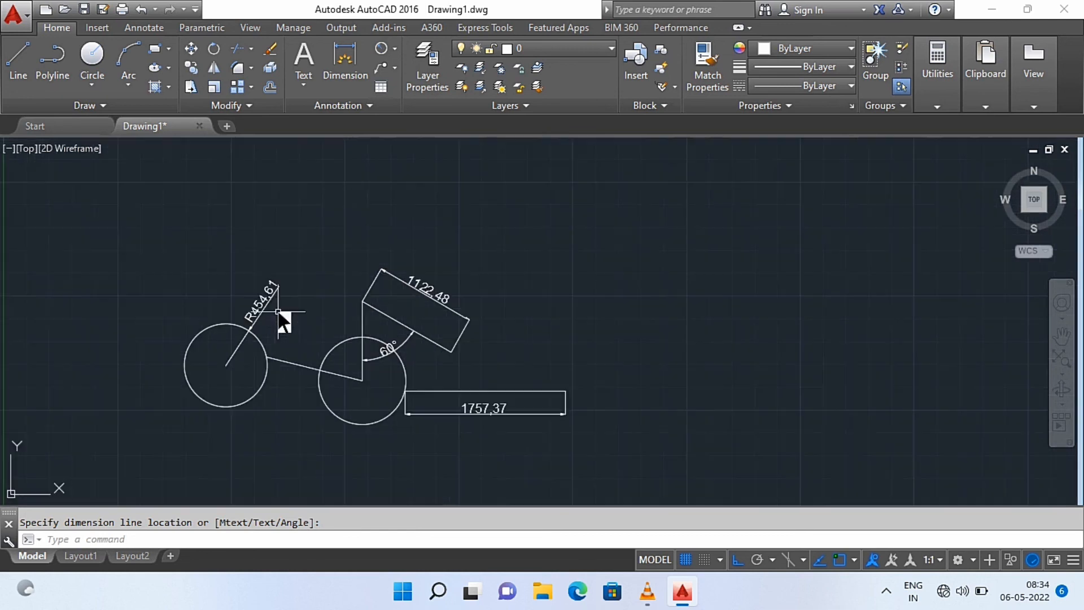
left_click(394, 49)
left_click(412, 237)
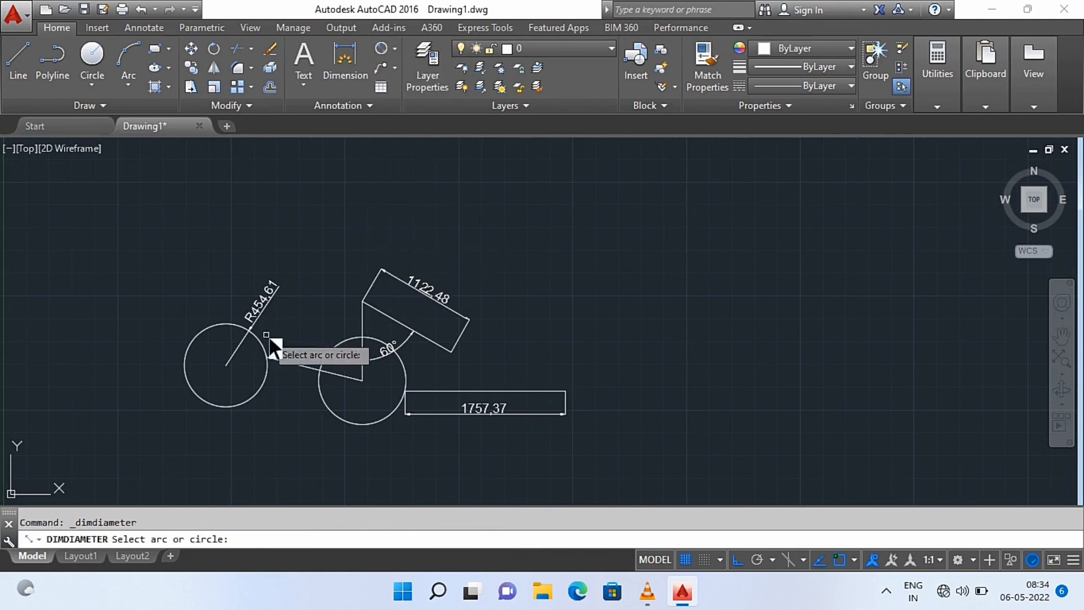
left_click(325, 366)
left_click(318, 316)
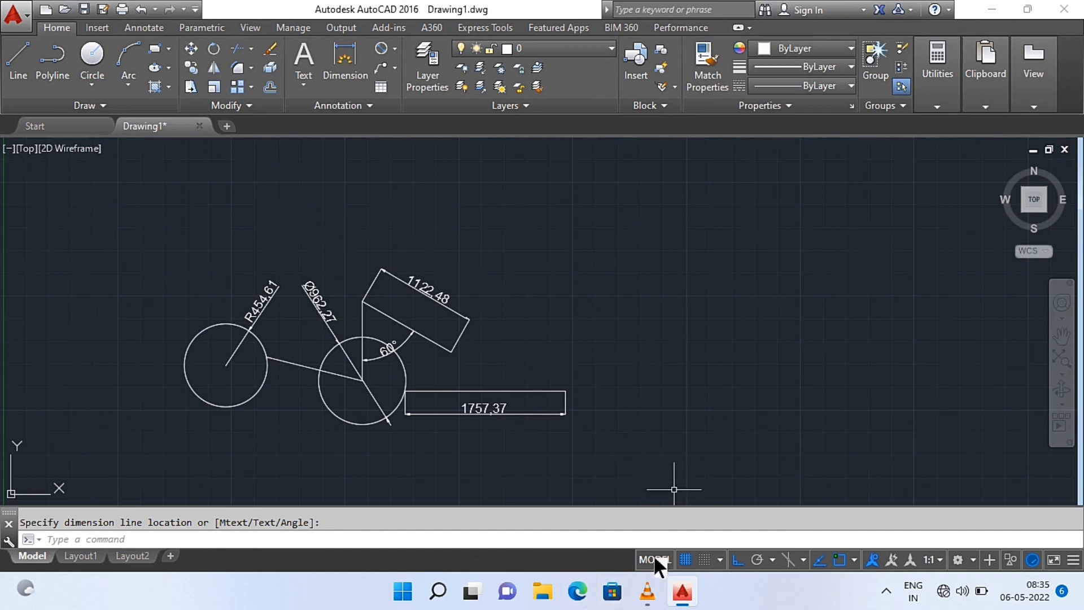
left_click(648, 591)
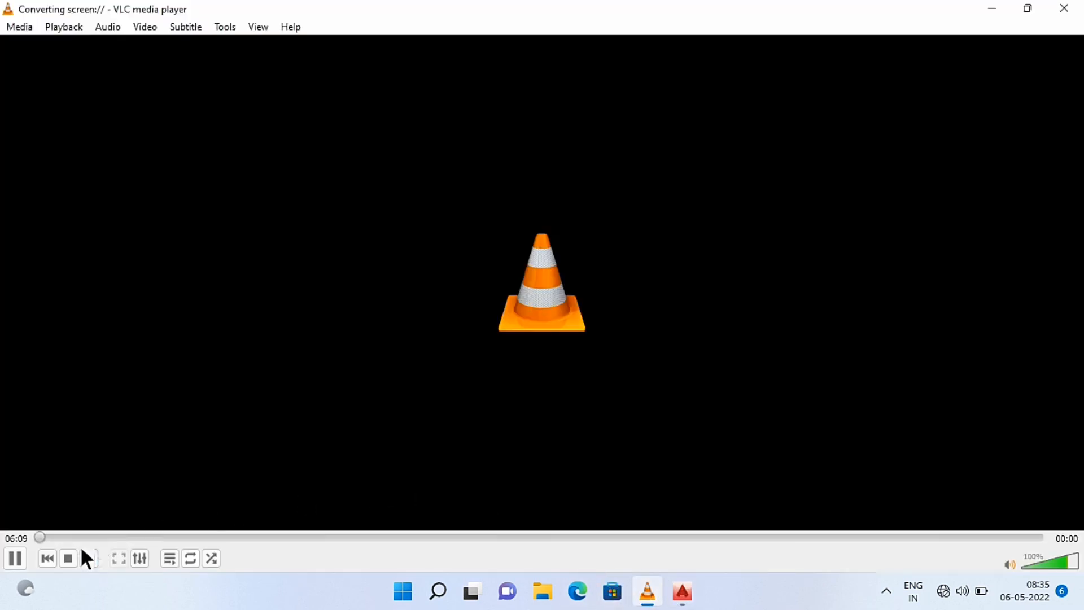